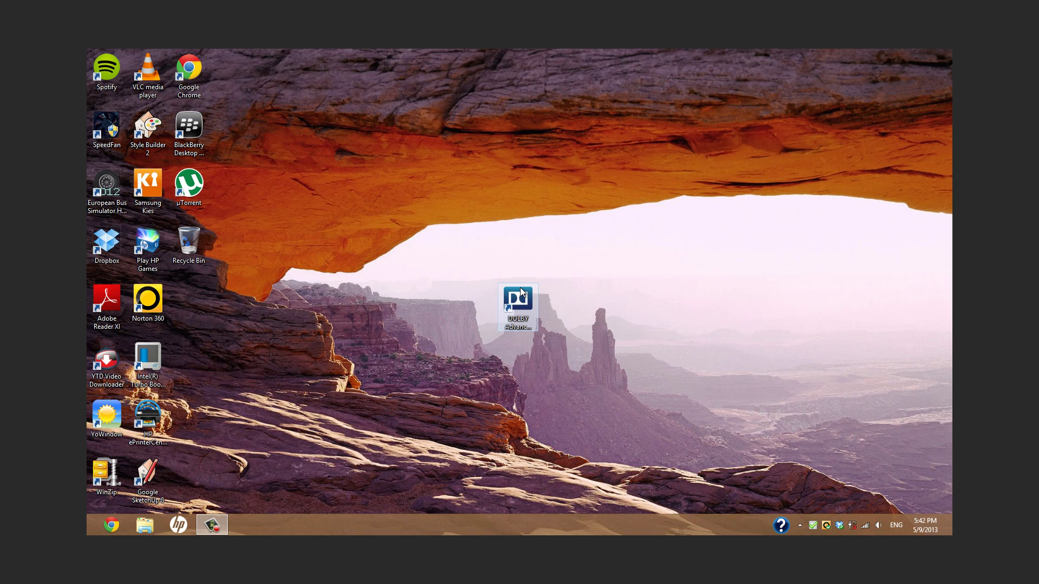
# Step: Use the bottom-left hot corner's Start thumbnail to leave the desktop for the Start screen
pyautogui.moveTo(90, 532)
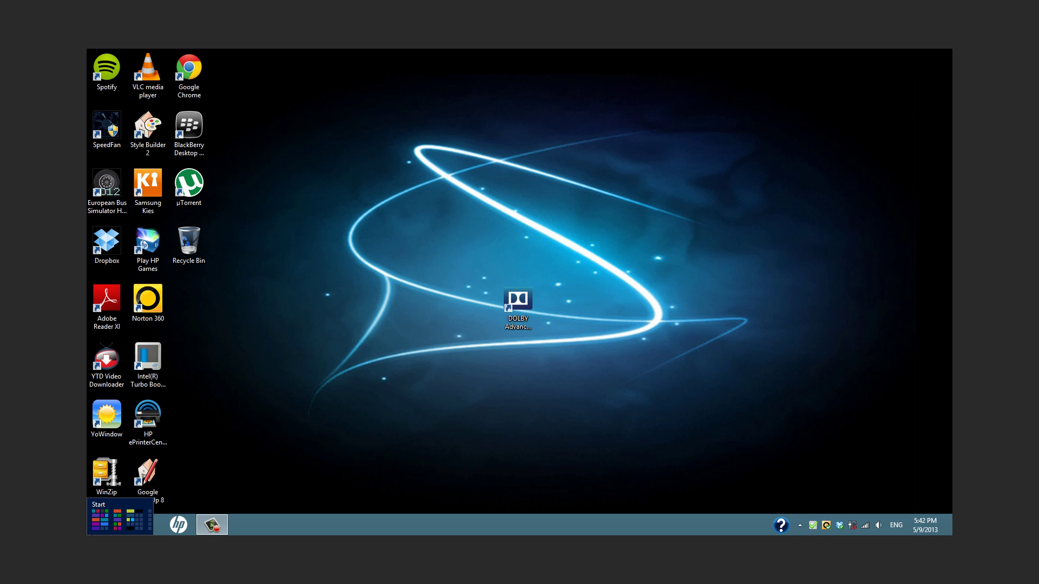
pyautogui.click(93, 533)
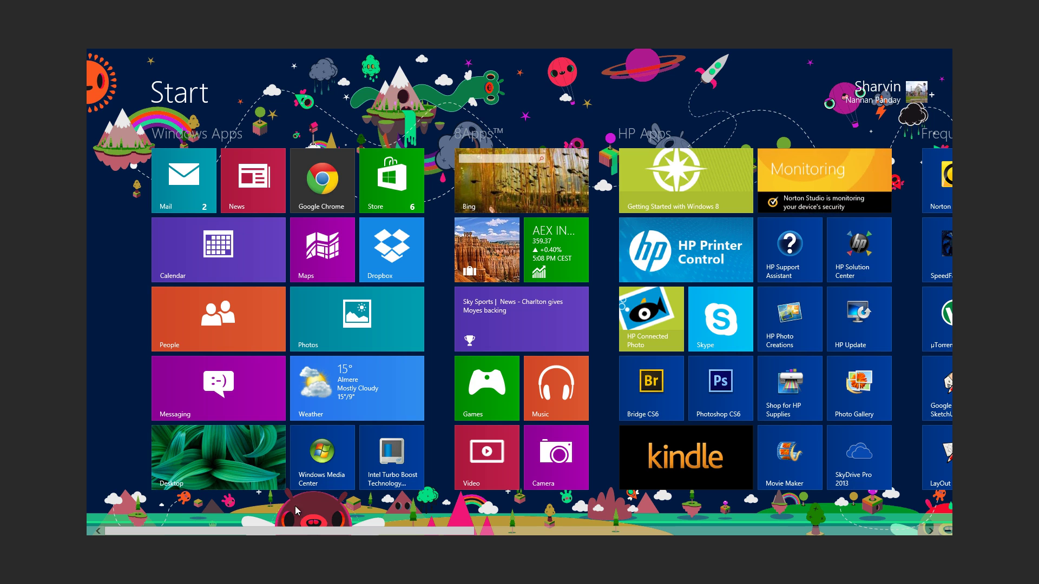
pyautogui.scroll(-1, 325, 351)
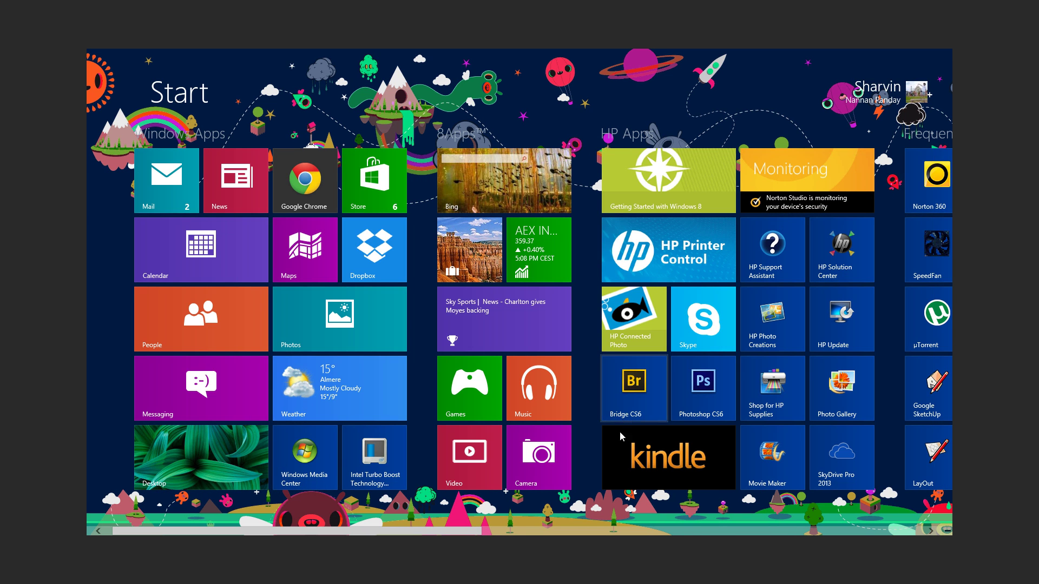
pyautogui.scroll(-1, 785, 224)
pyautogui.scroll(-15, 700, 527)
pyautogui.scroll(15, 827, 487)
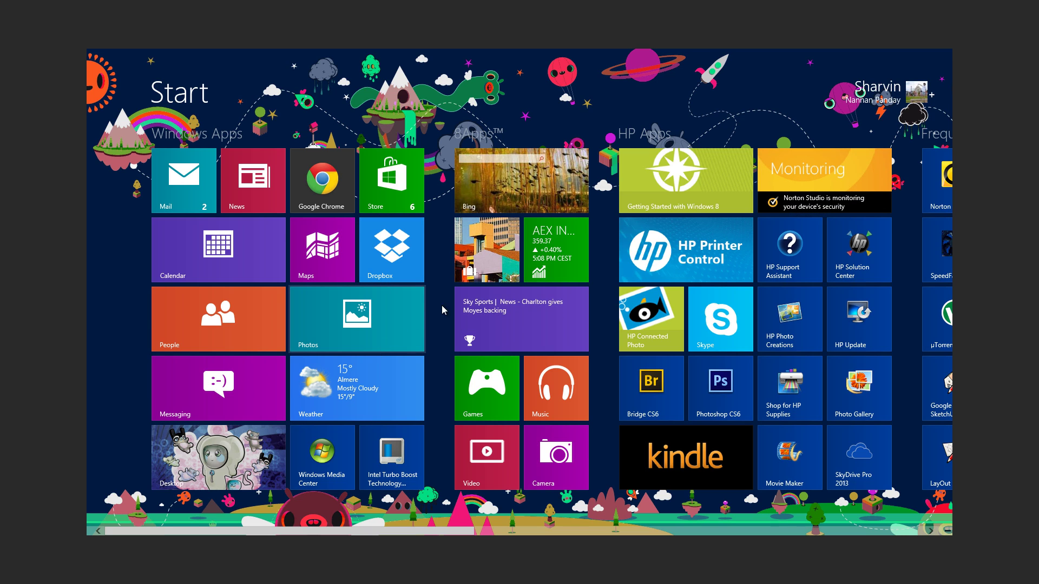
pyautogui.scroll(-2, 471, 297)
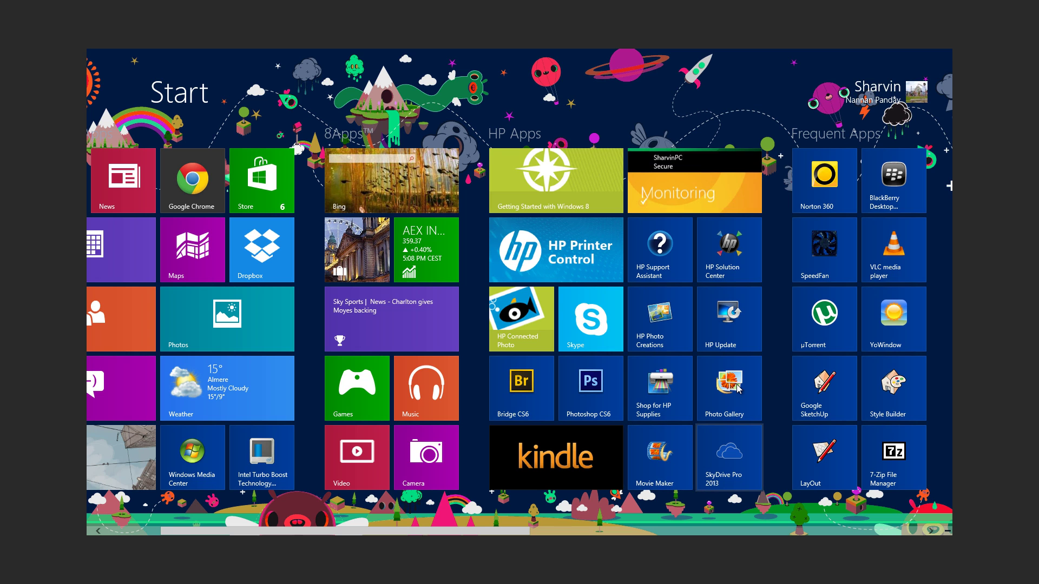
pyautogui.hscroll(5, 737, 444)
pyautogui.hscroll(2, 619, 356)
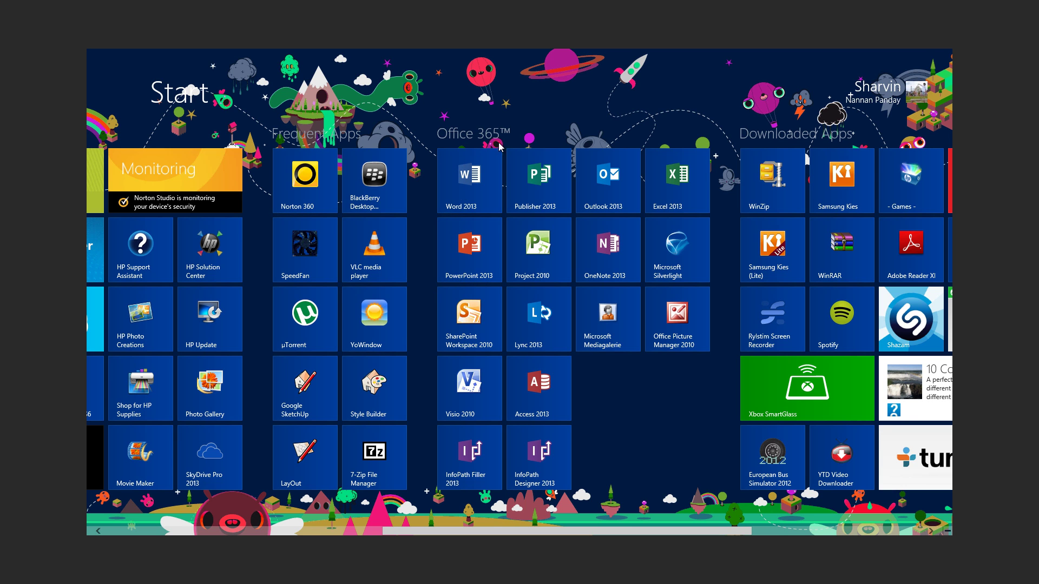
pyautogui.hscroll(6, 663, 281)
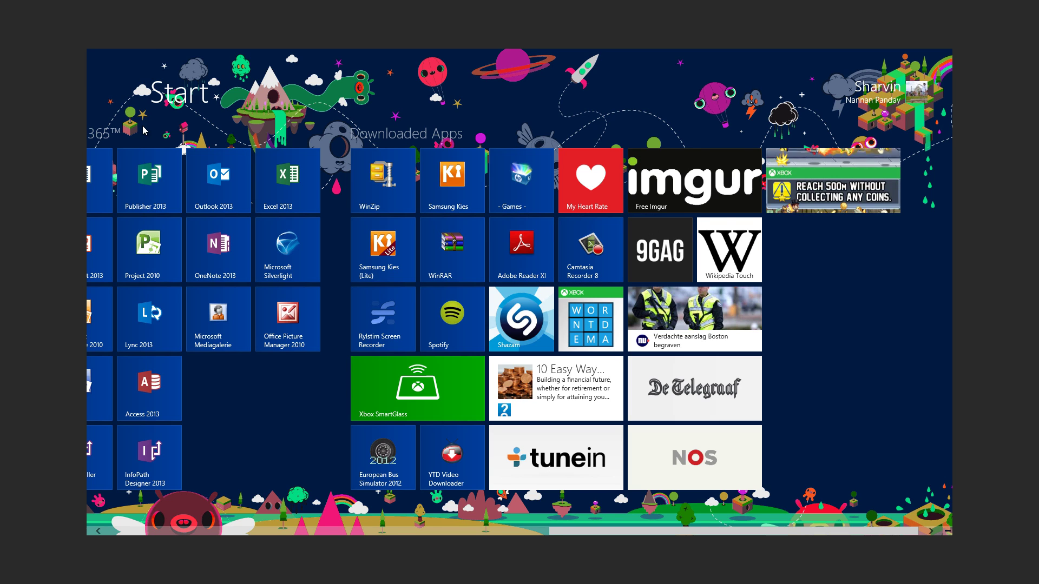
pyautogui.scroll(-1, 182, 178)
pyautogui.scroll(10, 181, 178)
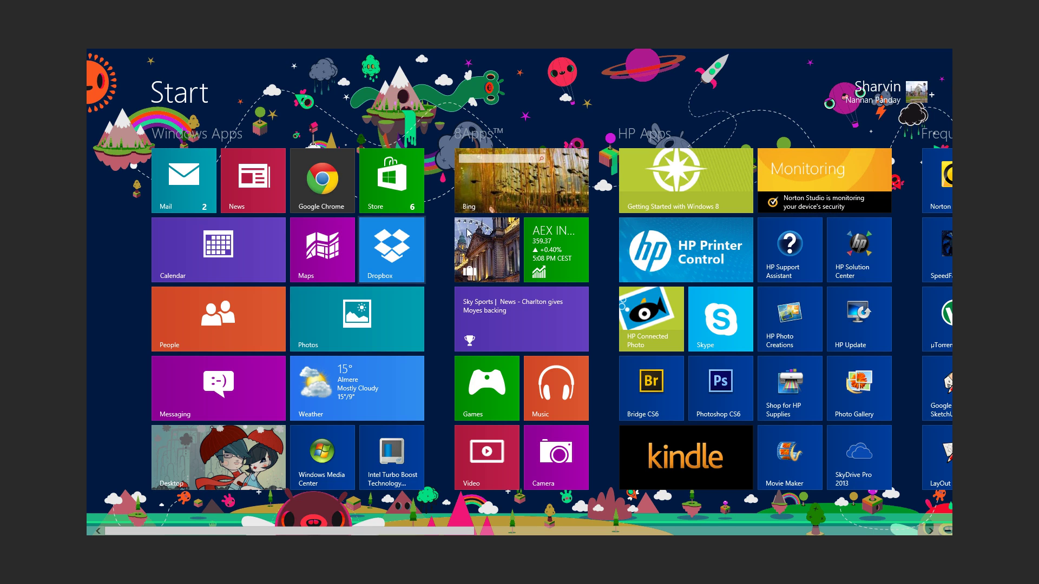
# Step: Zoom out to the tile-group overview and confirm the Office 365™ group's name
pyautogui.moveTo(948, 532)
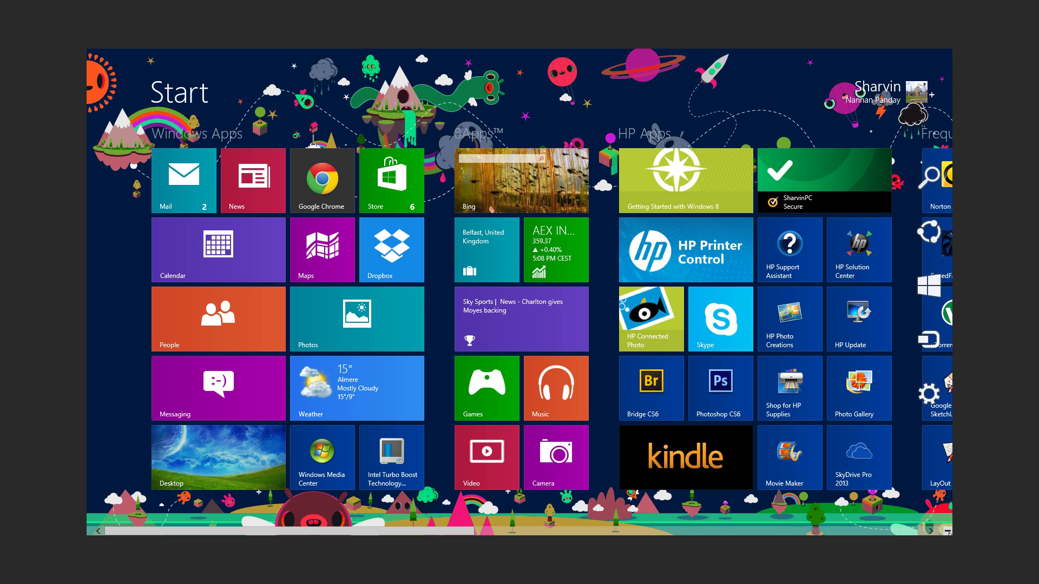
pyautogui.click(947, 532)
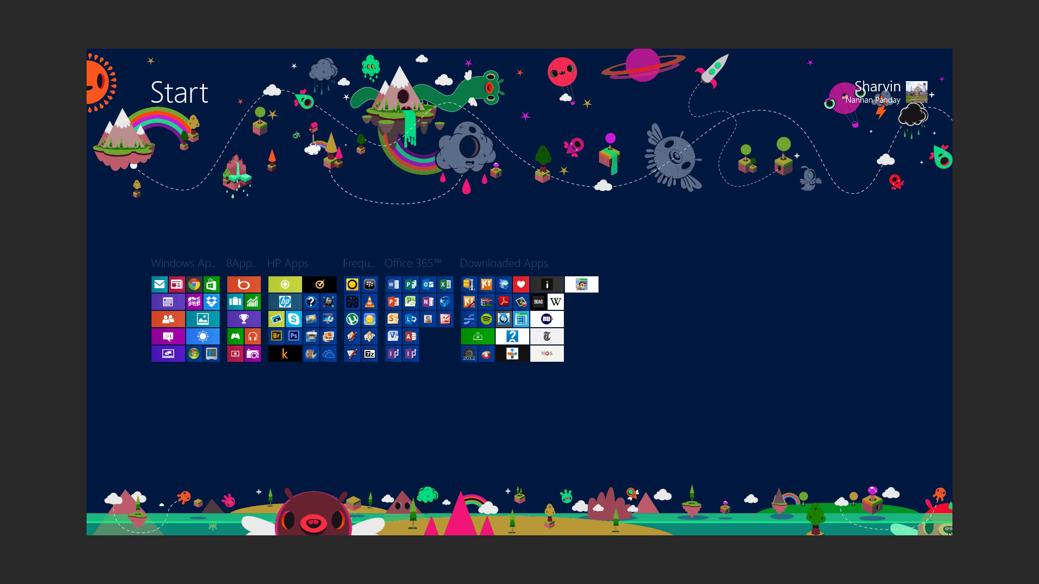
pyautogui.rightClick(433, 328)
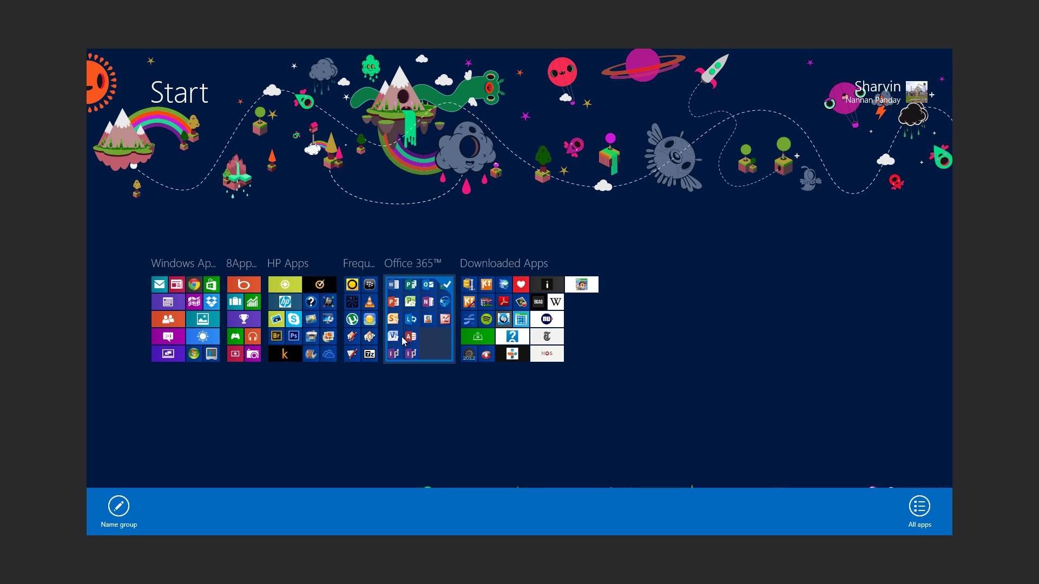
pyautogui.click(124, 523)
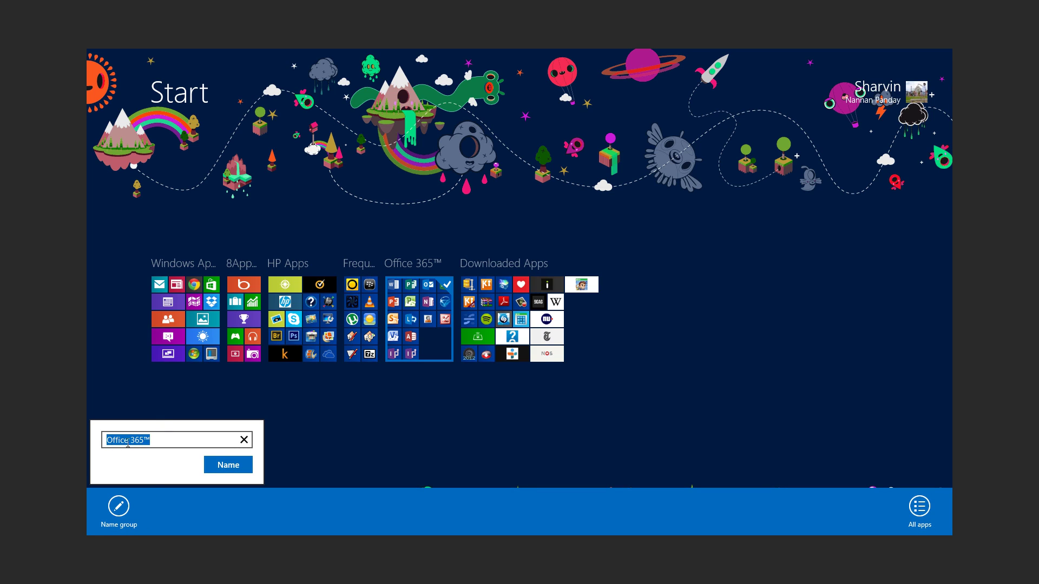
pyautogui.click(224, 466)
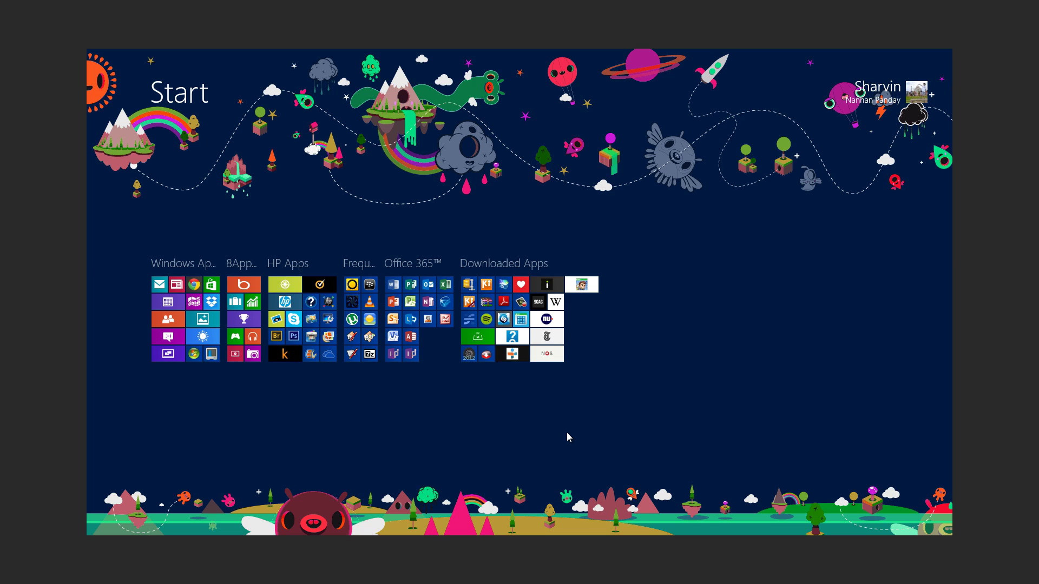
# Step: Switch to the desktop, return to Start, and scroll the tiles to the HowStuffWorks app
pyautogui.press('super')
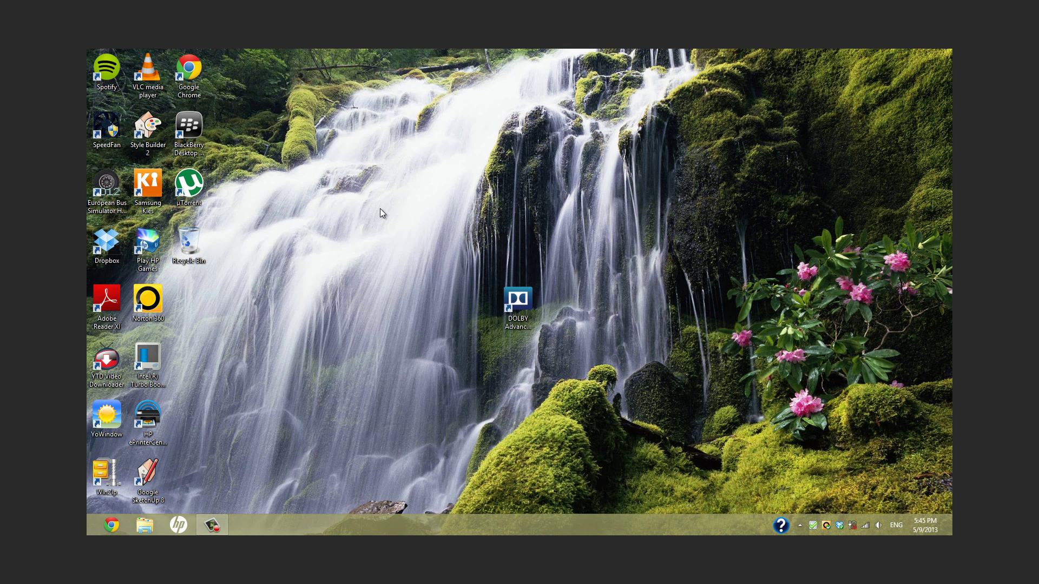
pyautogui.press('super')
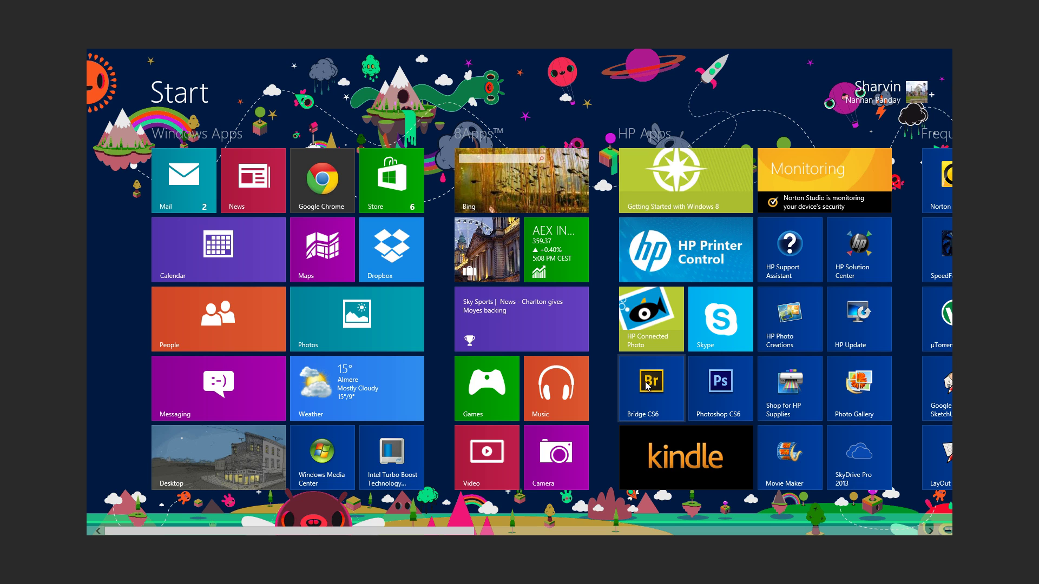
pyautogui.scroll(-2, 638, 393)
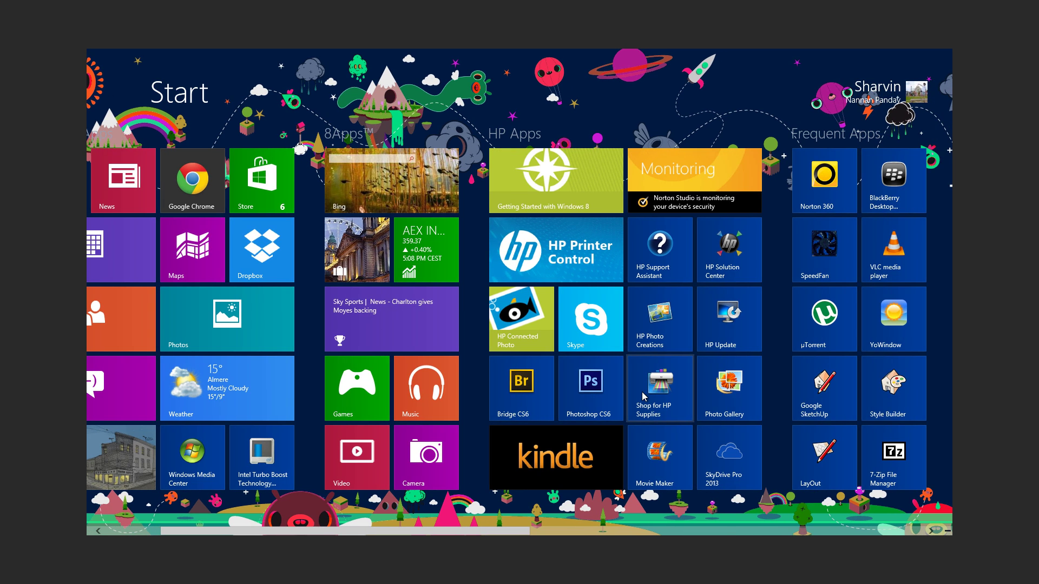
pyautogui.scroll(-4, 658, 357)
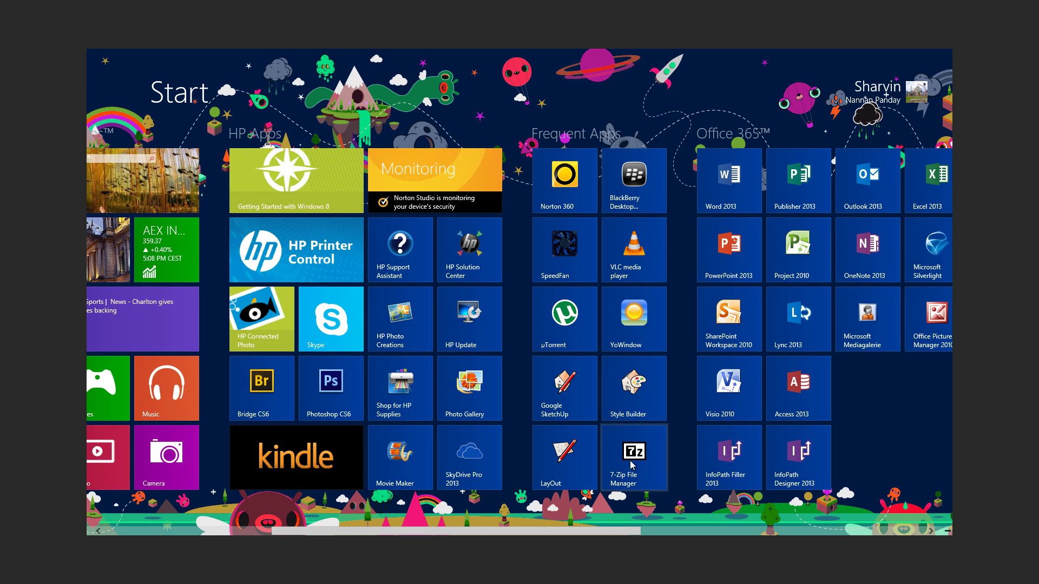
pyautogui.scroll(-4, 644, 417)
pyautogui.scroll(-5, 644, 420)
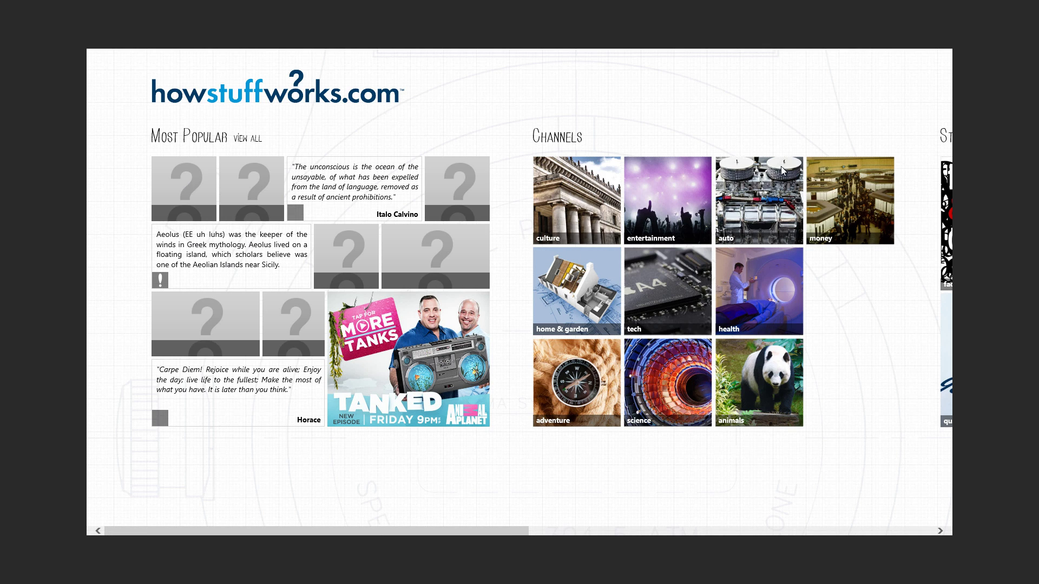
# Step: Scroll HowStuffWorks to Shows, flip to the desktop and back, then return to Start
pyautogui.scroll(-5, 501, 245)
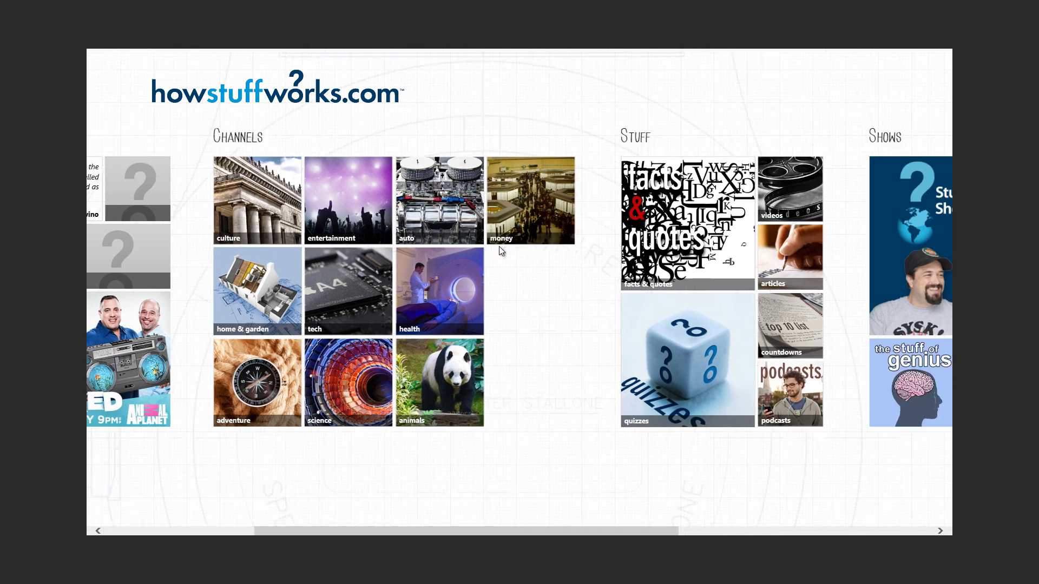
pyautogui.scroll(-8, 499, 246)
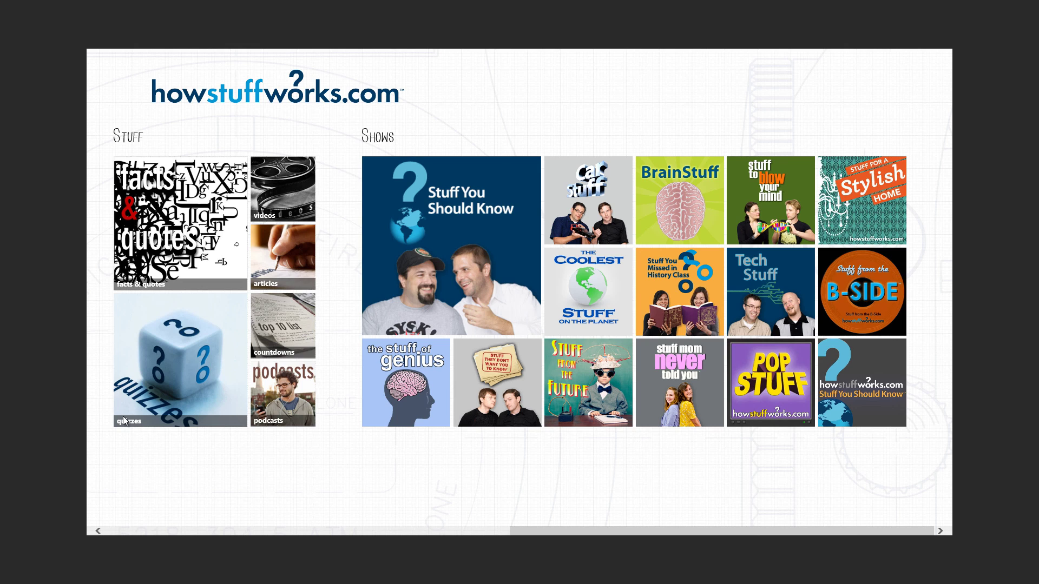
pyautogui.moveTo(87, 50)
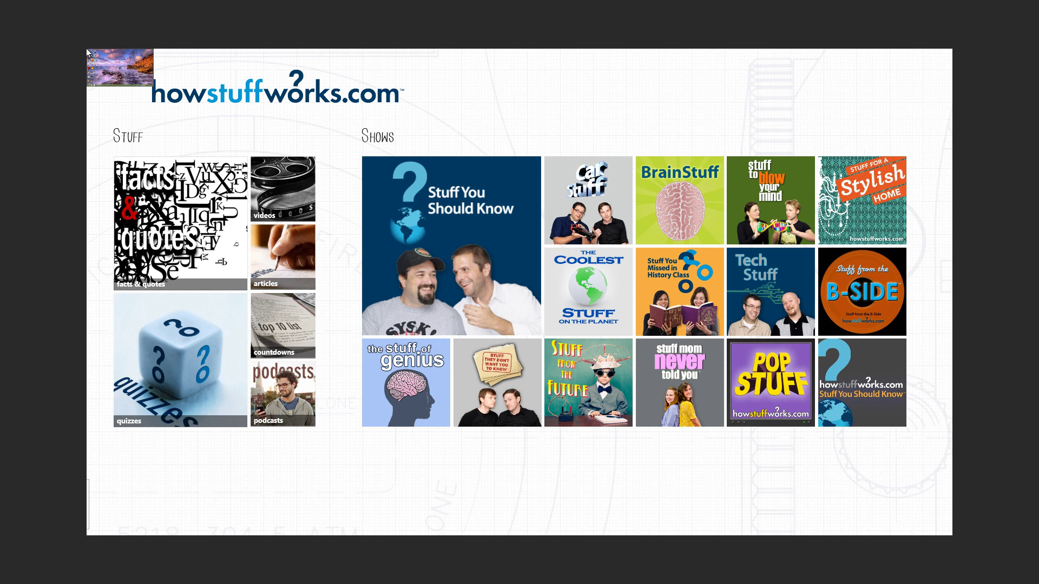
pyautogui.click(87, 52)
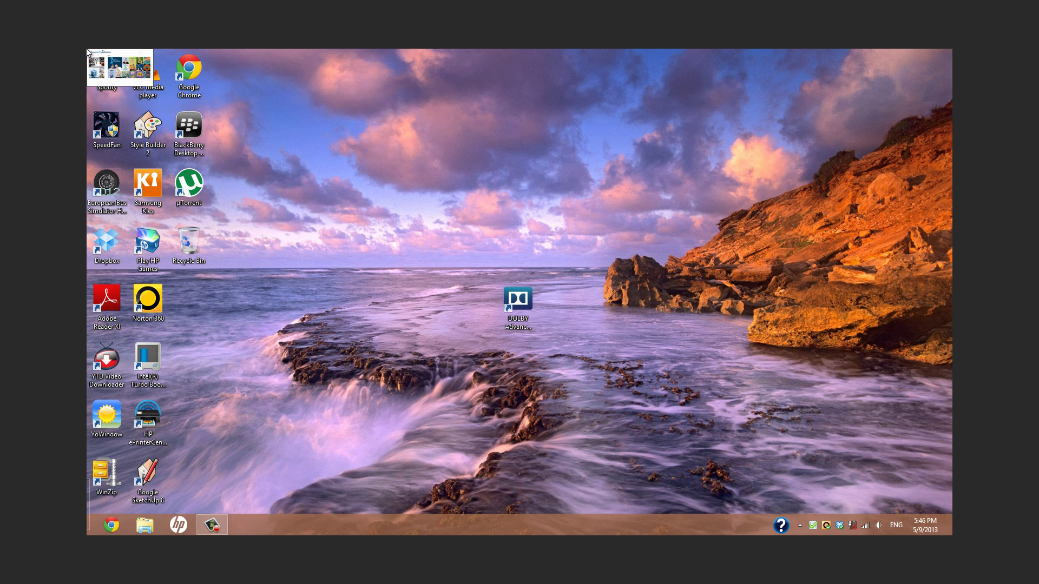
pyautogui.click(87, 51)
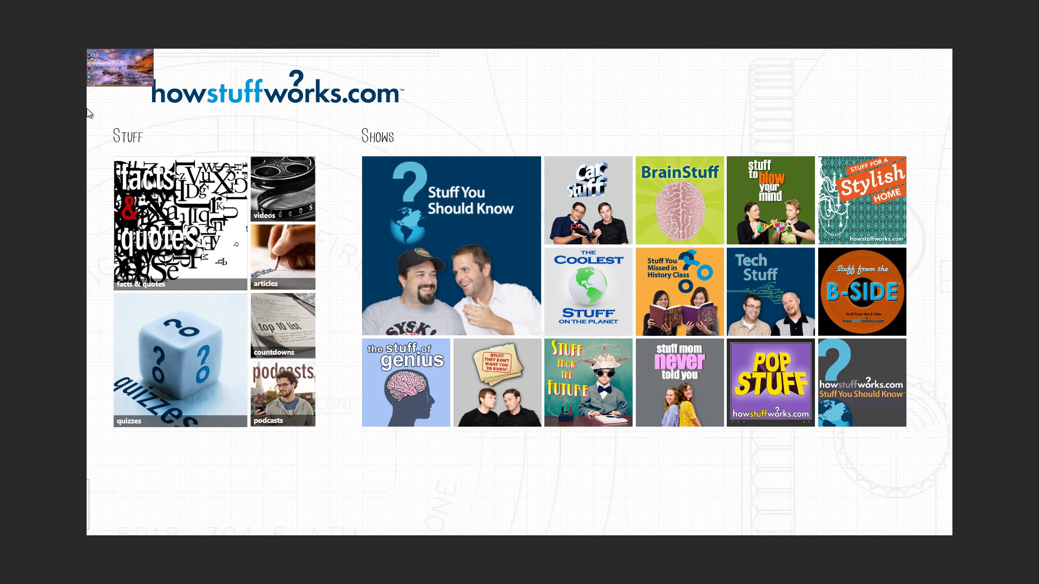
pyautogui.moveTo(88, 207)
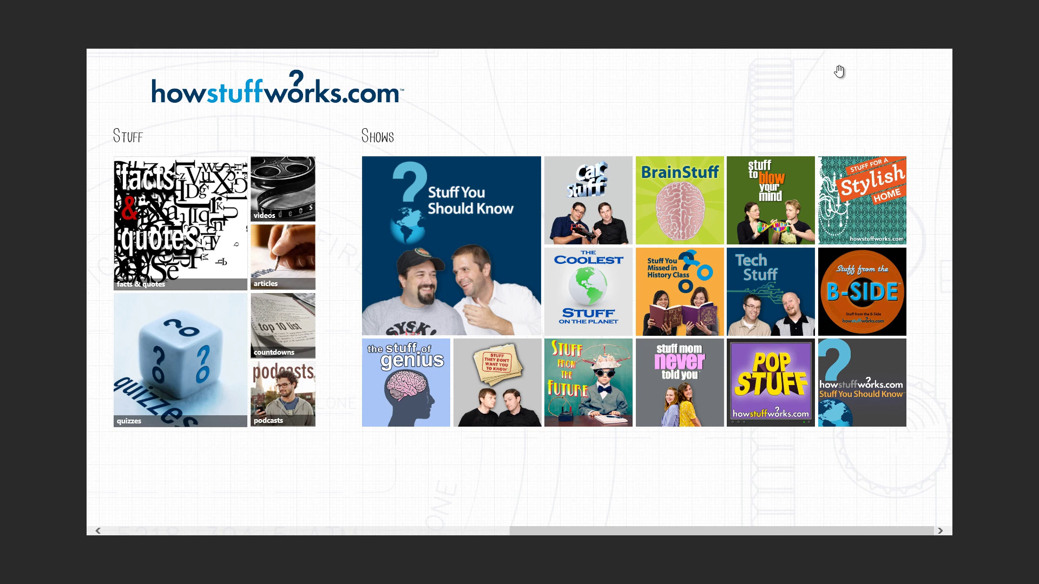
pyautogui.moveTo(917, 62)
# Step: Go to the desktop via the Desktop tile and close the background HowStuffWorks app
pyautogui.press('super')
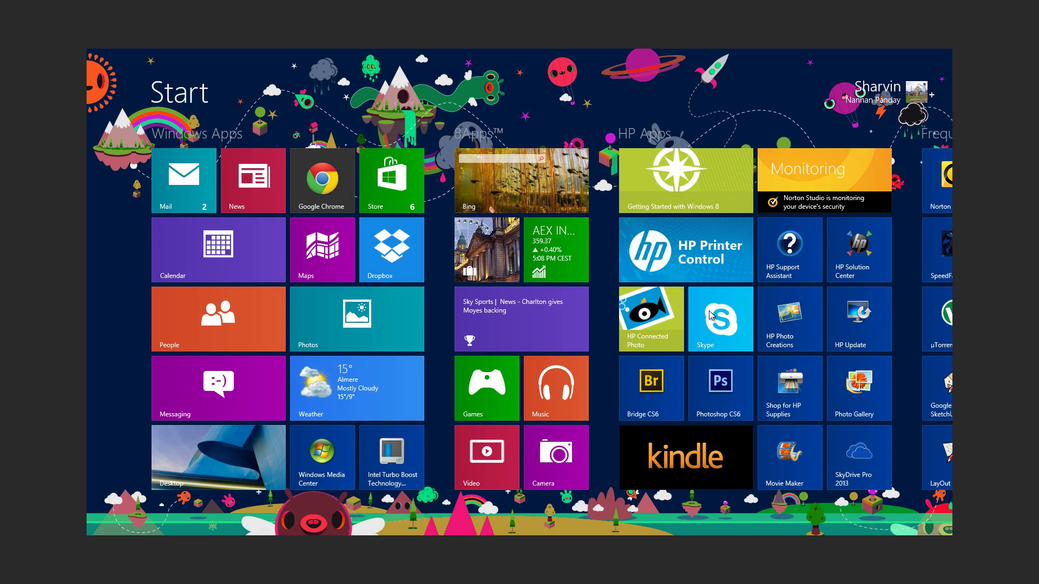
pyautogui.click(228, 463)
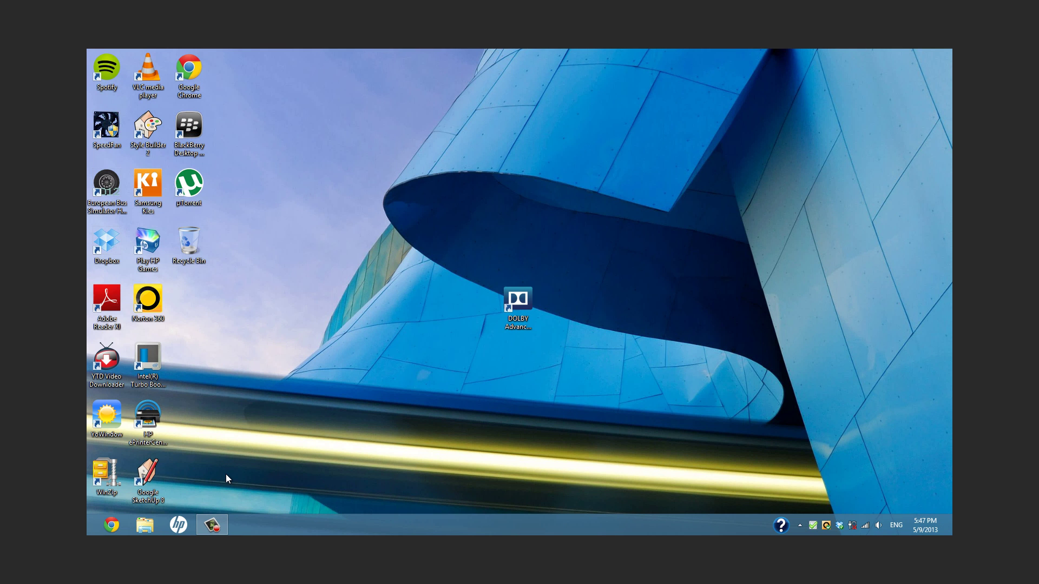
pyautogui.moveTo(88, 51)
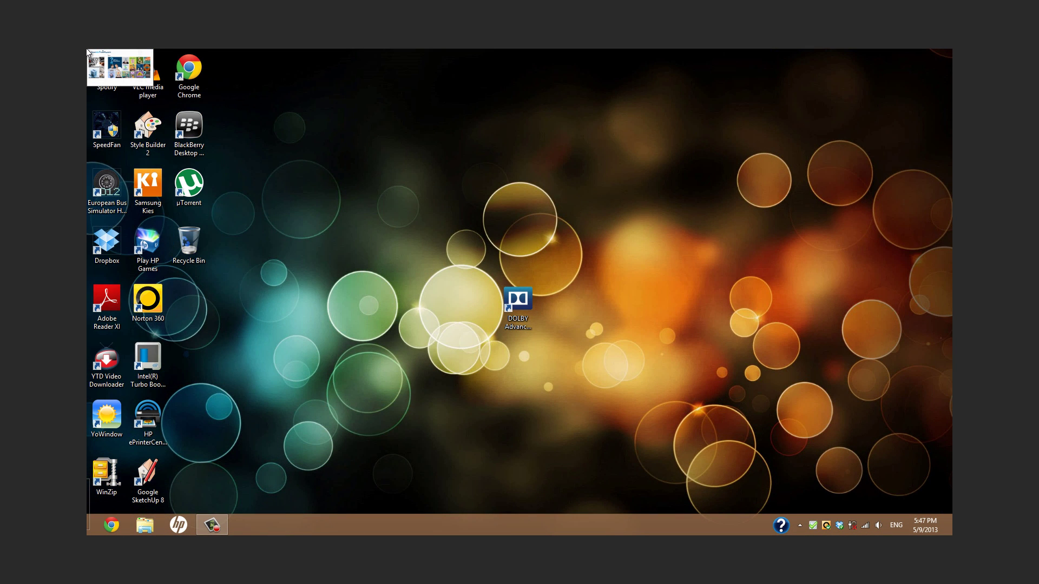
pyautogui.rightClick(90, 52)
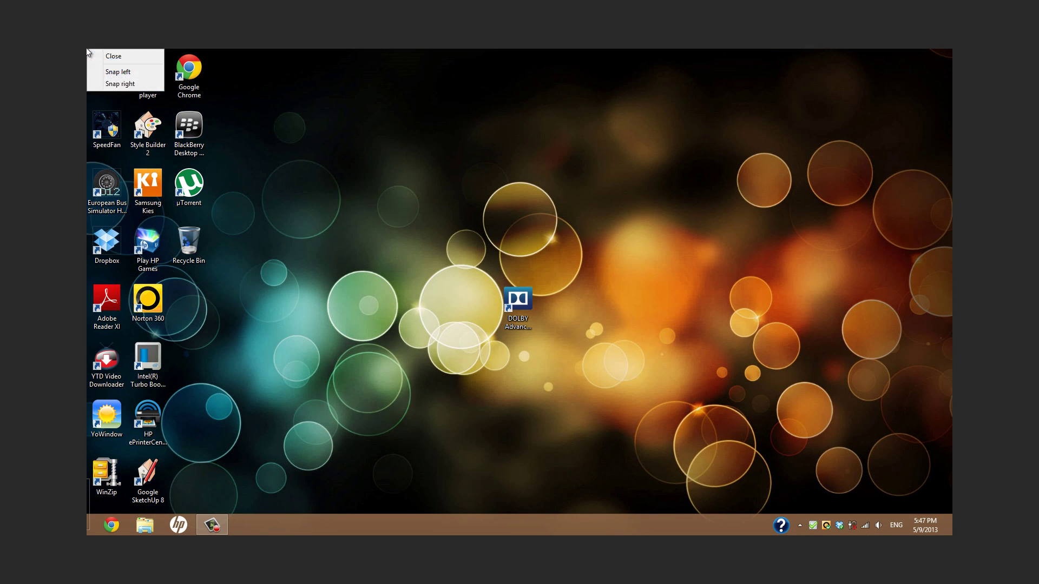
pyautogui.click(103, 61)
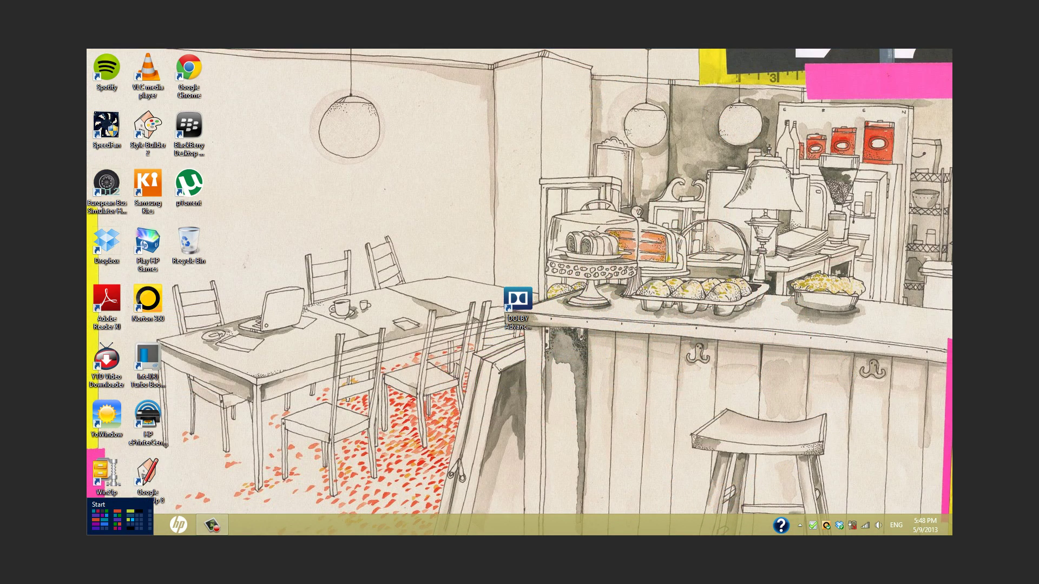
pyautogui.rightClick(92, 533)
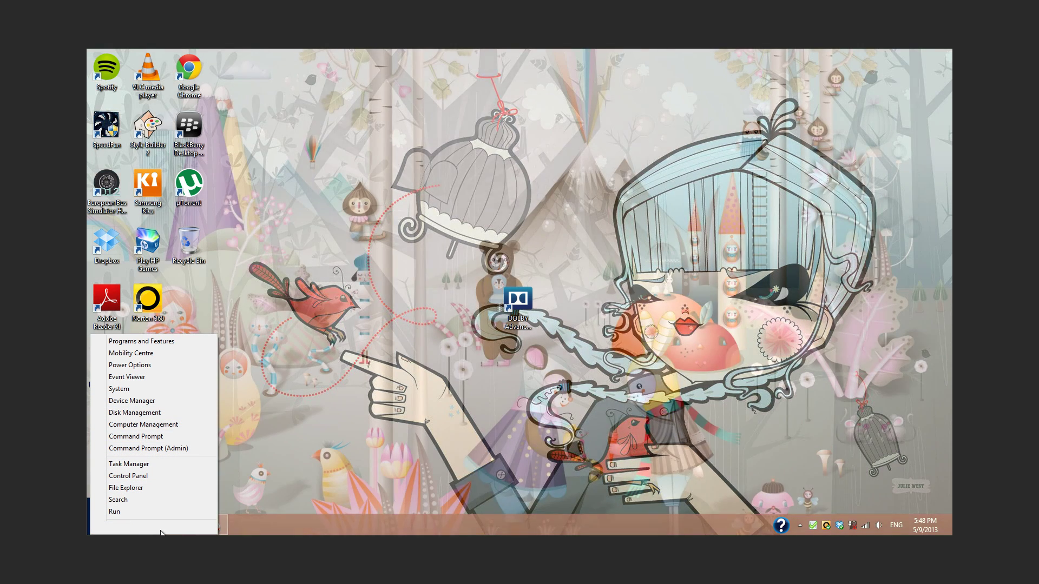
pyautogui.click(173, 532)
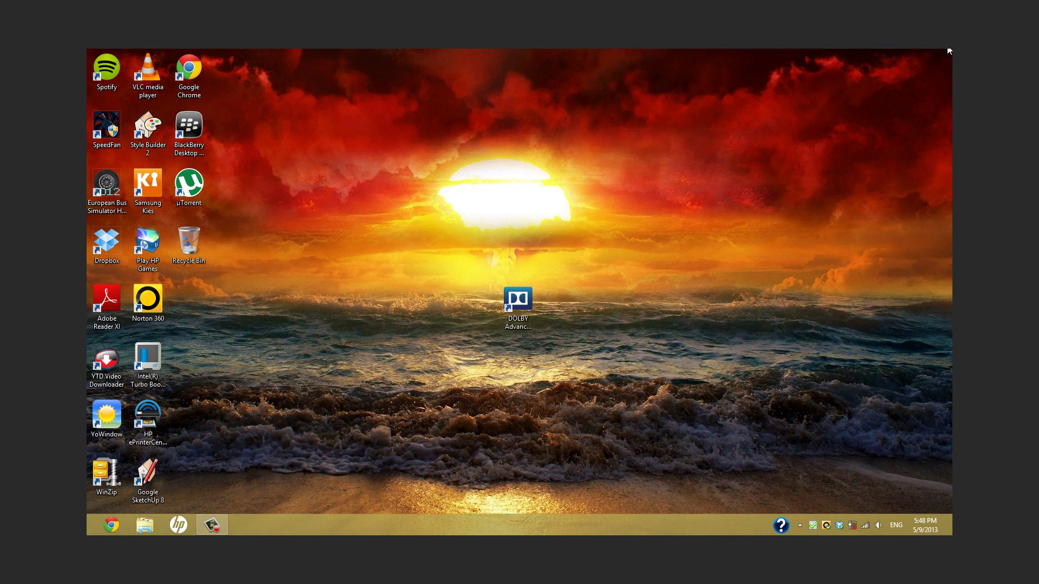
# Step: Open the Search charm from the top-right corner to search the Apps list
pyautogui.moveTo(951, 50)
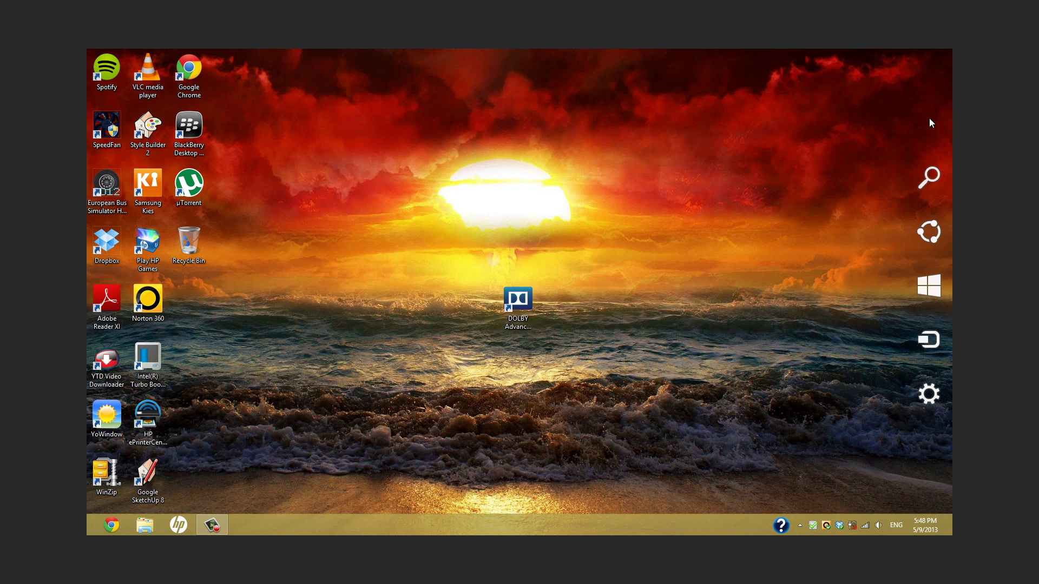
pyautogui.moveTo(939, 161)
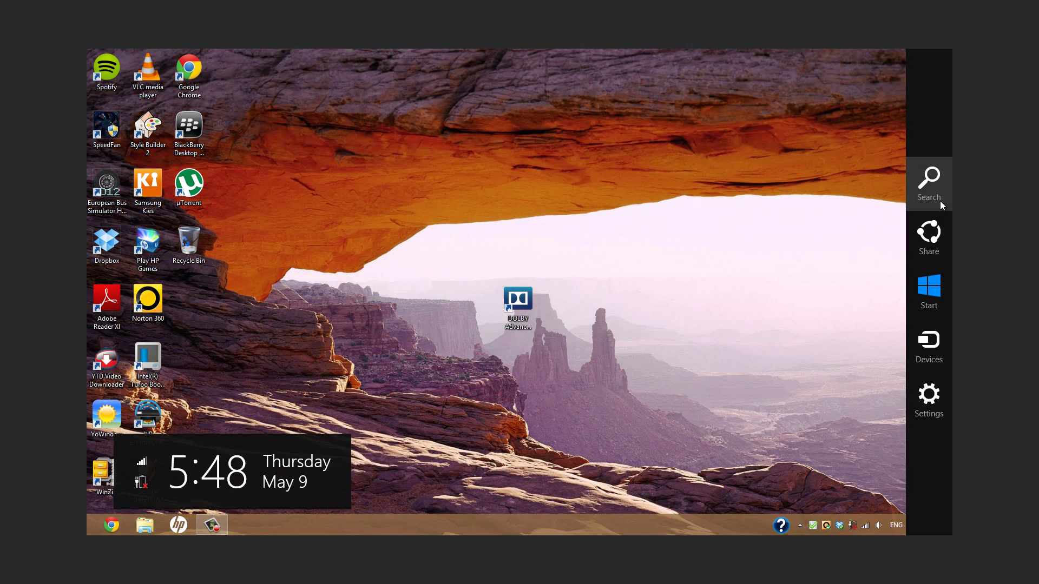
pyautogui.click(940, 201)
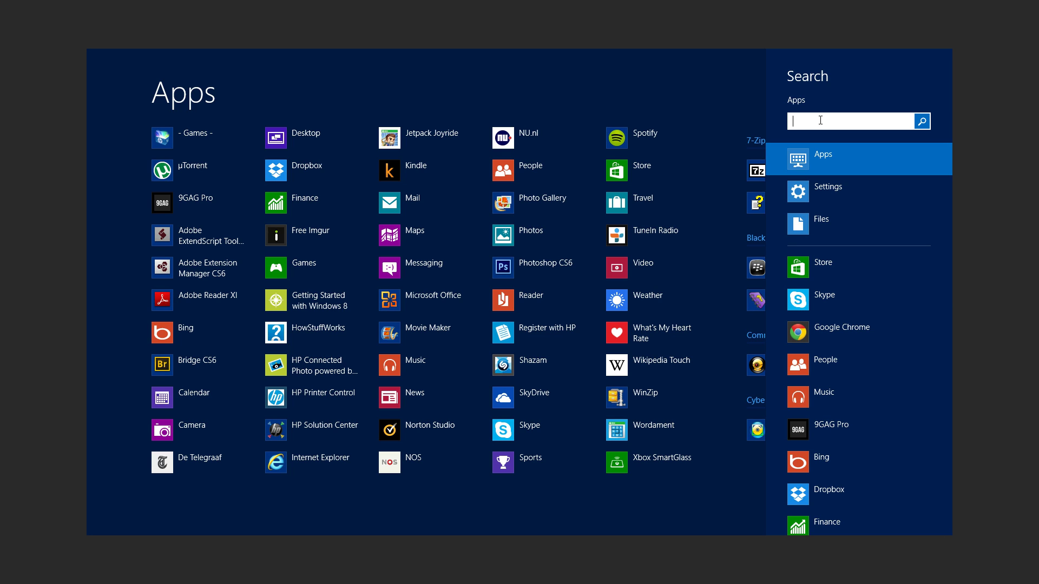
# Step: Search the apps for 'store' after clearing a mistyped query, and open Store
pyautogui.write('windows')
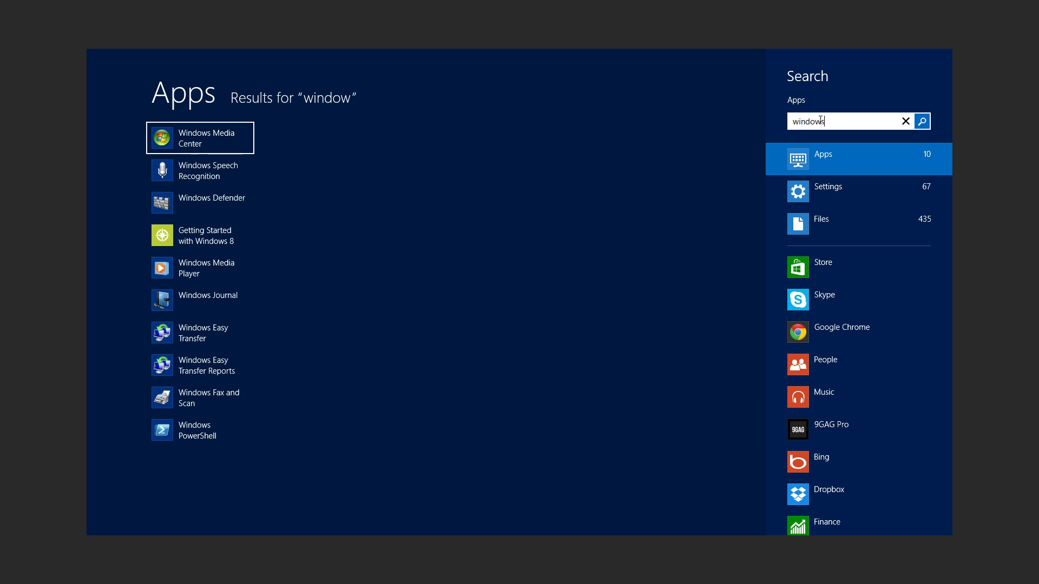
pyautogui.write('tore')
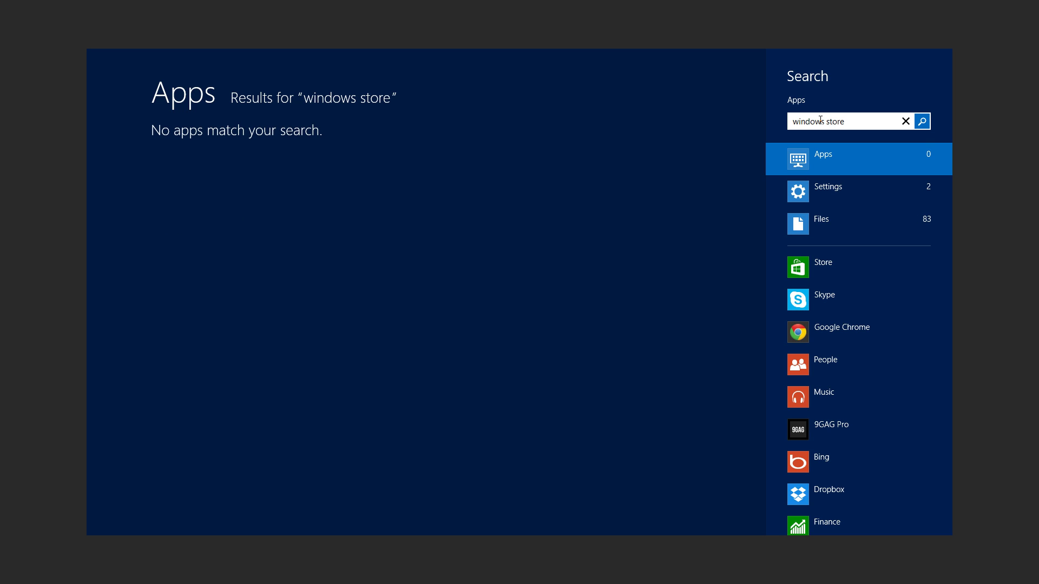
pyautogui.press('BackSpace')
pyautogui.press('BackSpace')
pyautogui.press('BackSpace')
pyautogui.press('BackSpace')
pyautogui.press('BackSpace')
pyautogui.press('BackSpace')
pyautogui.press('BackSpace')
pyautogui.press('BackSpace')
pyautogui.press('BackSpace')
pyautogui.press('BackSpace')
pyautogui.press('BackSpace')
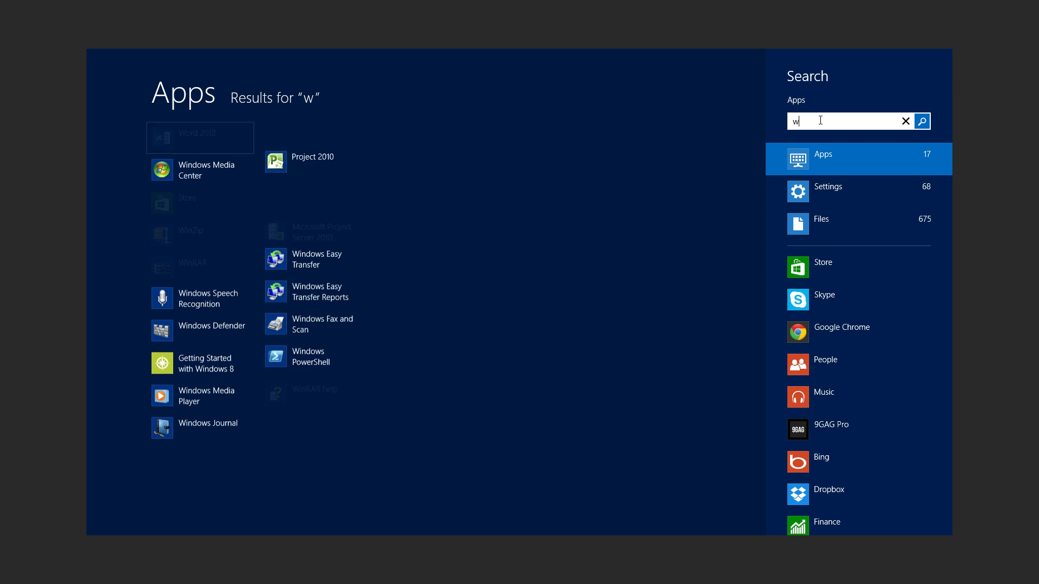
pyautogui.press('BackSpace')
pyautogui.write('store')
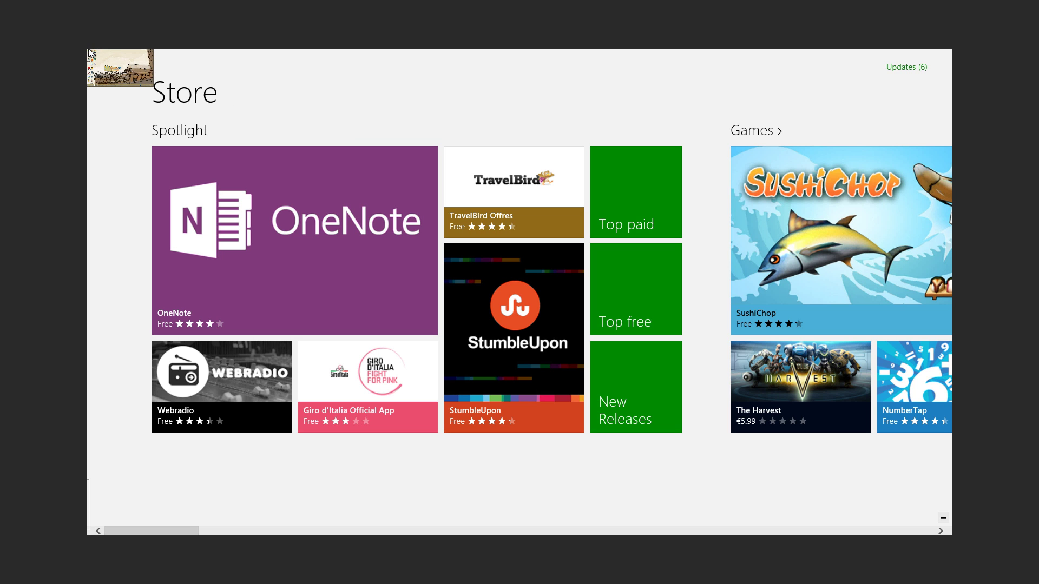
# Step: Close the Store app from the top-left app thumbnail and return to Start
pyautogui.click(88, 51)
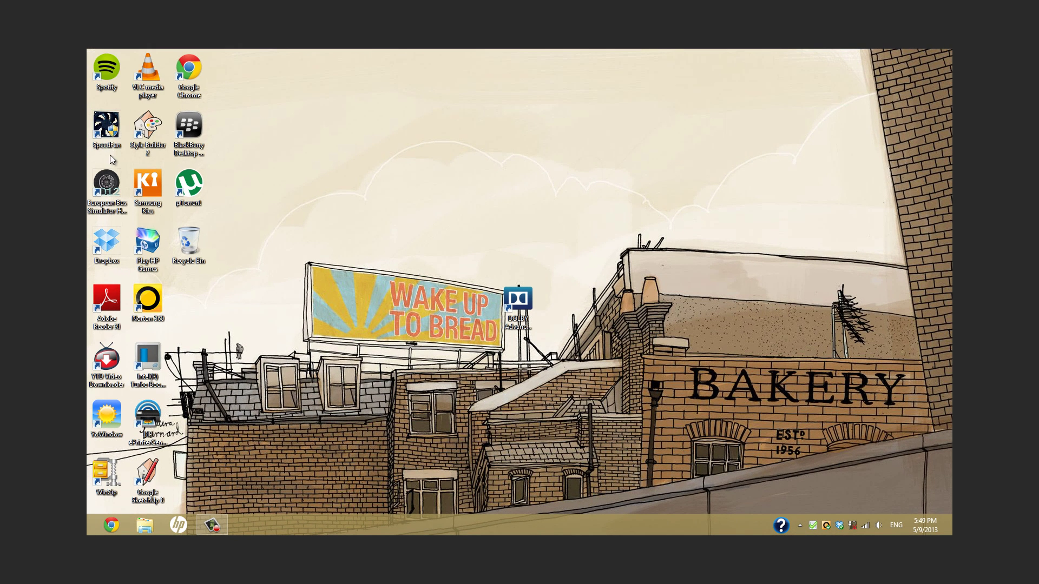
pyautogui.rightClick(88, 50)
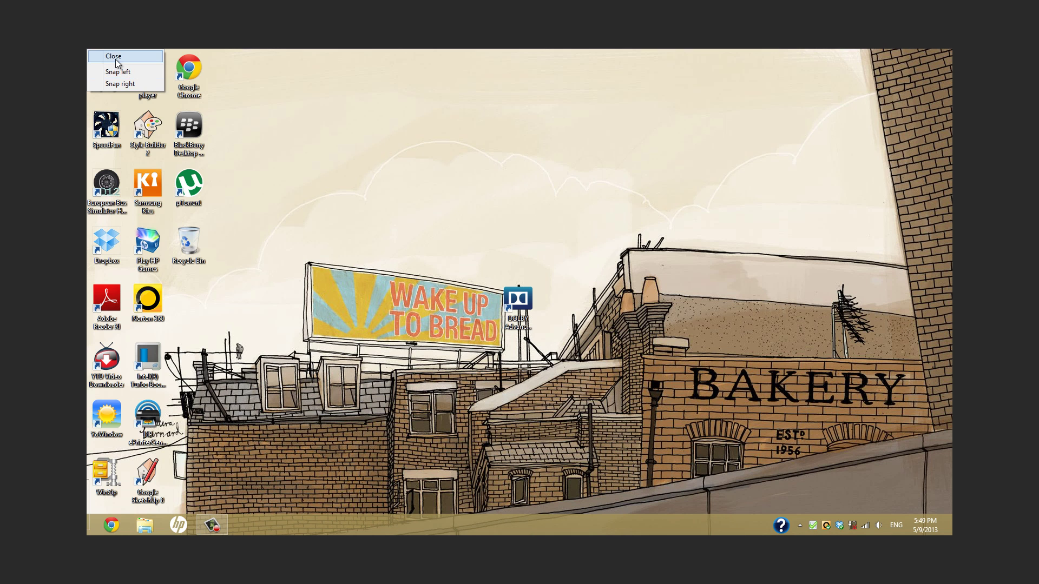
pyautogui.click(116, 63)
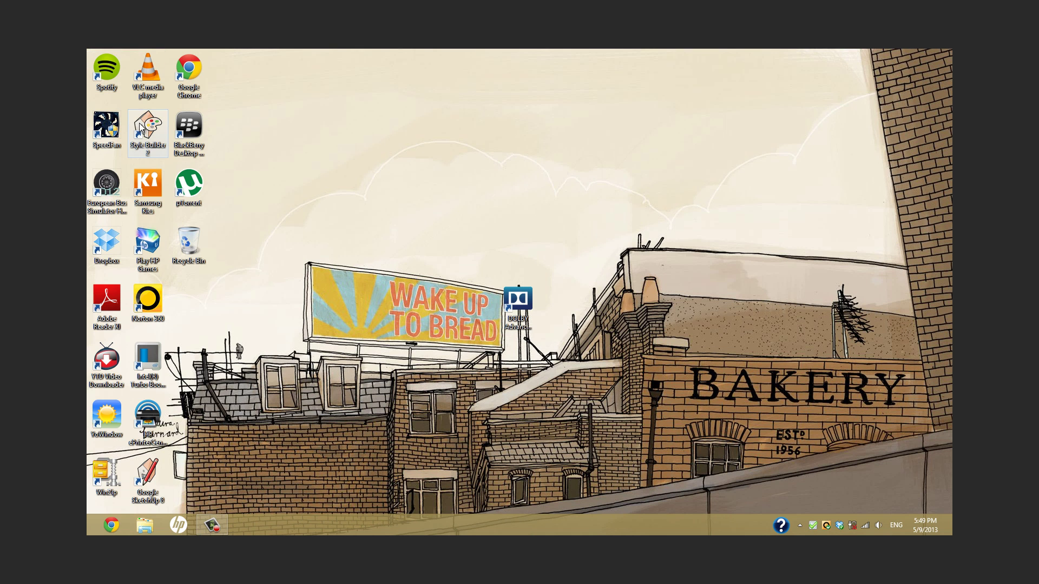
pyautogui.press('super')
# Step: Search settings for 'personalization', open Change the theme, then close the Personalisation window
pyautogui.moveTo(949, 52)
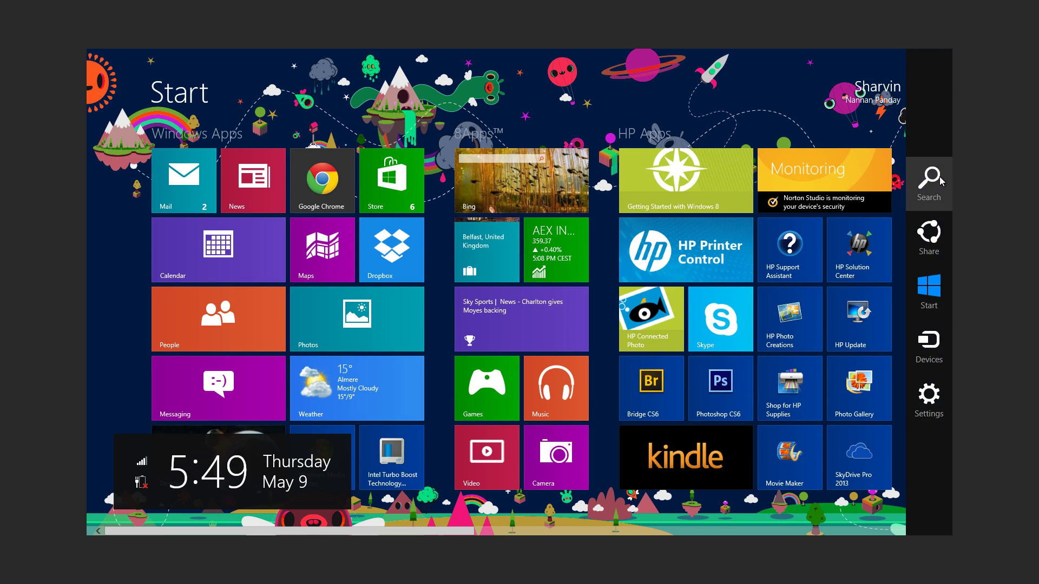
pyautogui.click(939, 177)
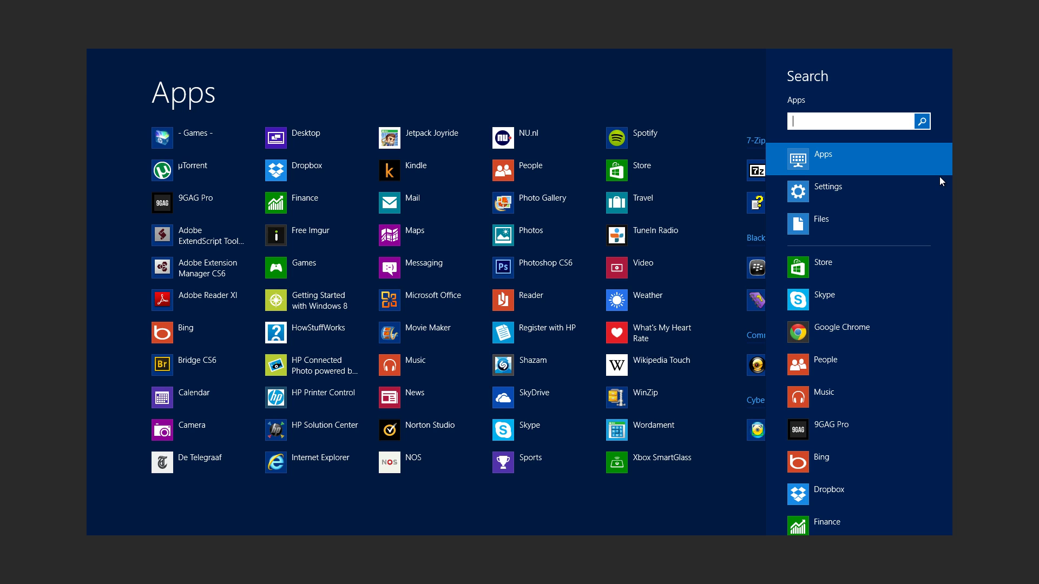
pyautogui.write('pers')
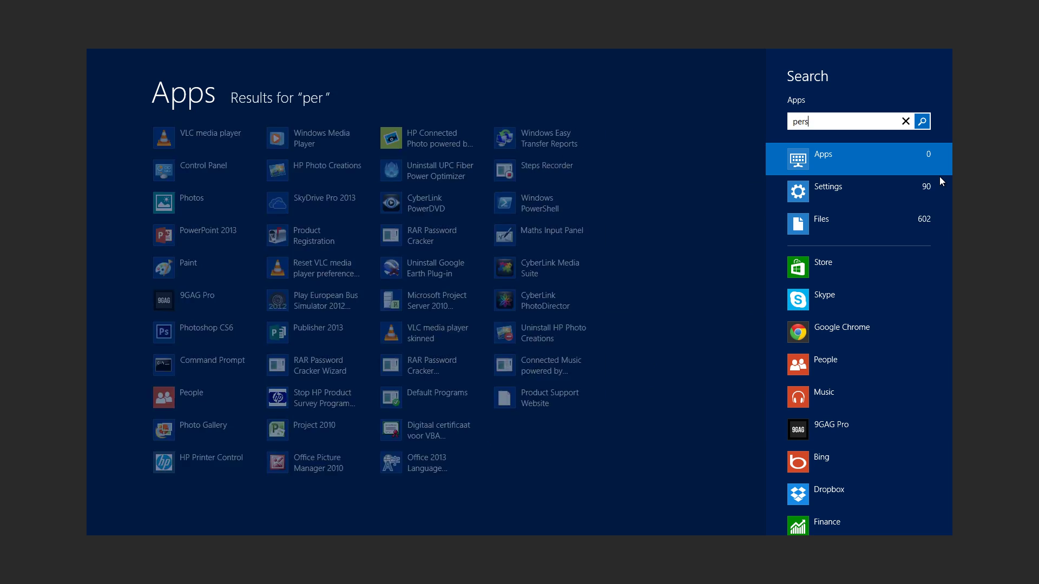
pyautogui.write('onalization')
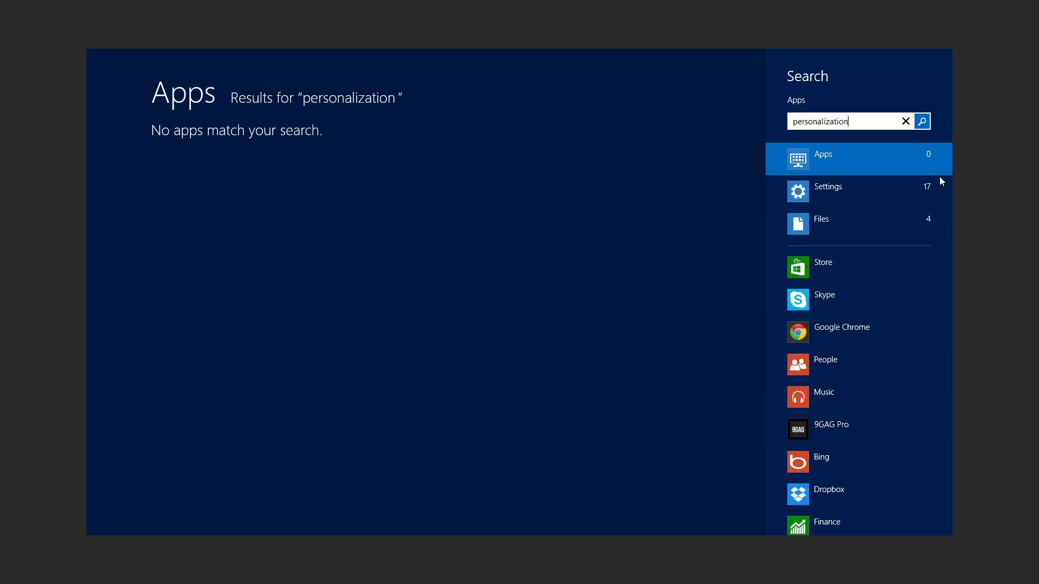
pyautogui.click(903, 196)
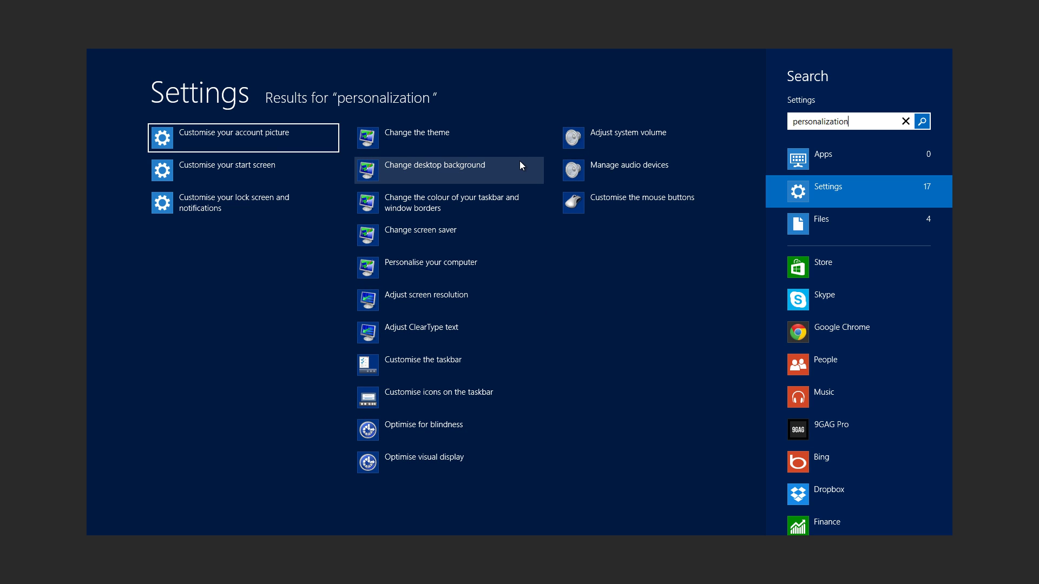
pyautogui.click(504, 148)
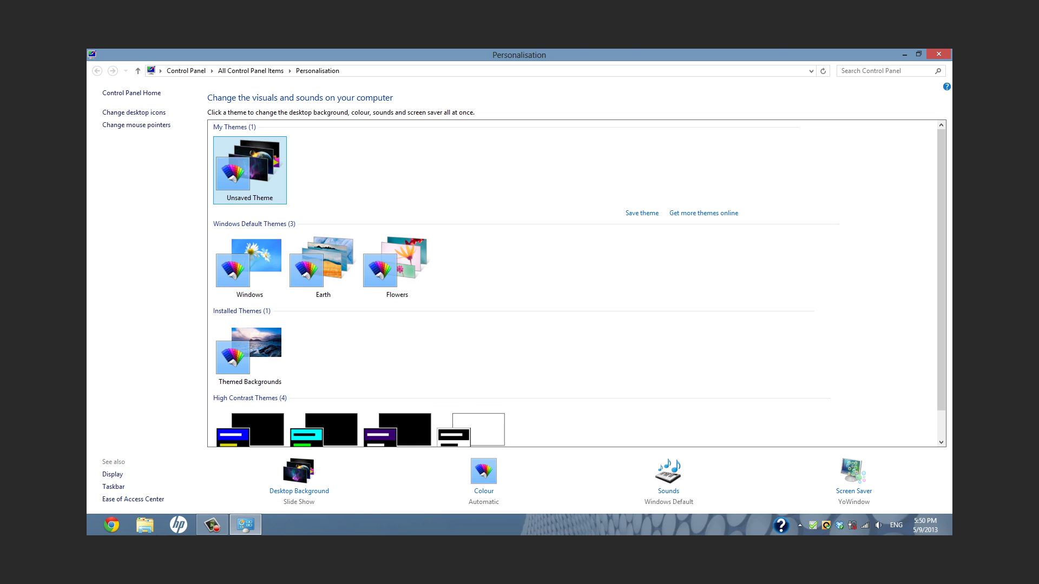
pyautogui.click(939, 53)
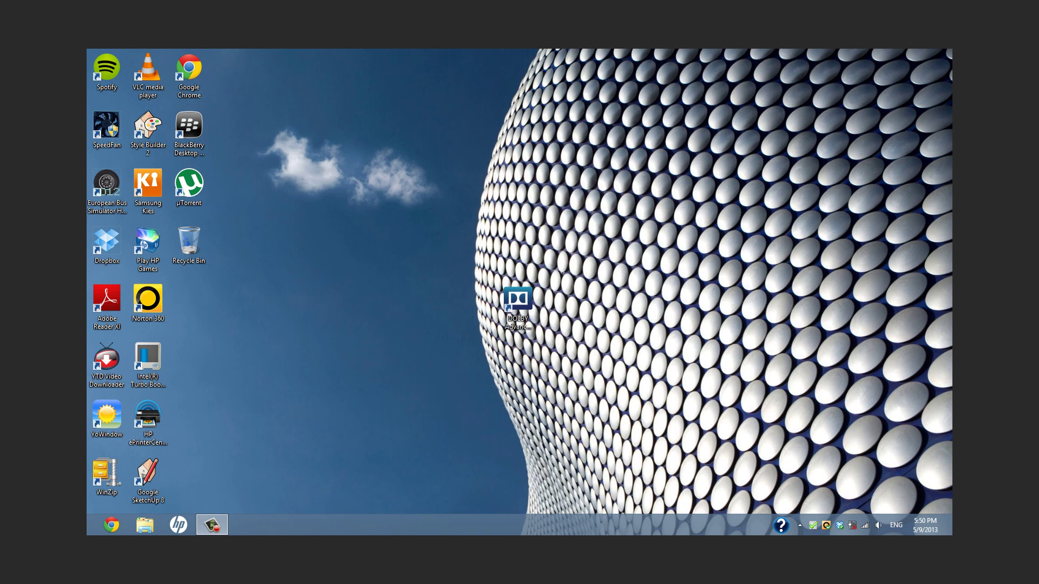
# Step: Dismiss app search with Esc, then open and close the Share pane
pyautogui.moveTo(946, 111)
pyautogui.click(928, 184)
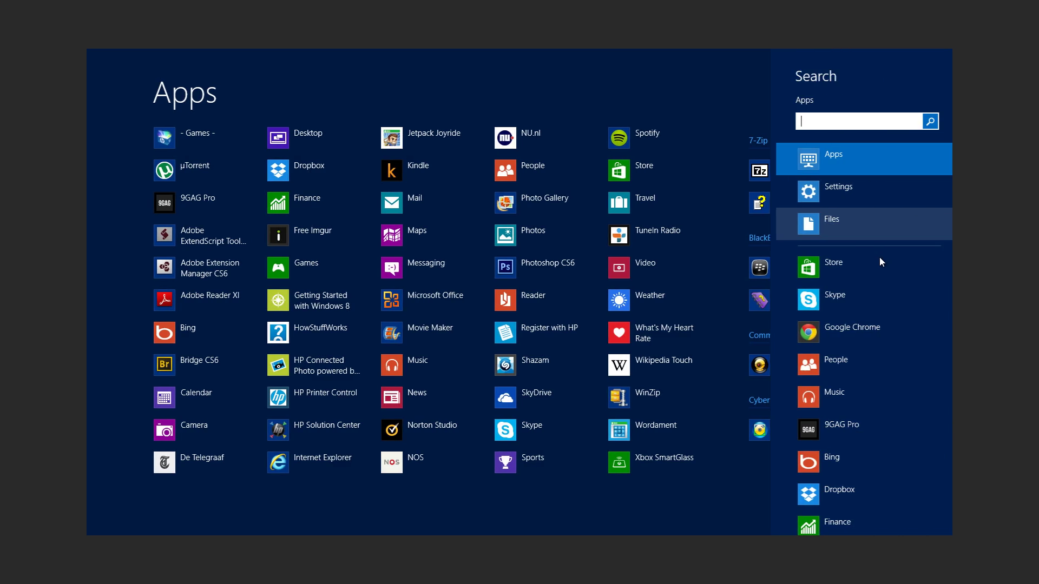
pyautogui.press('Escape')
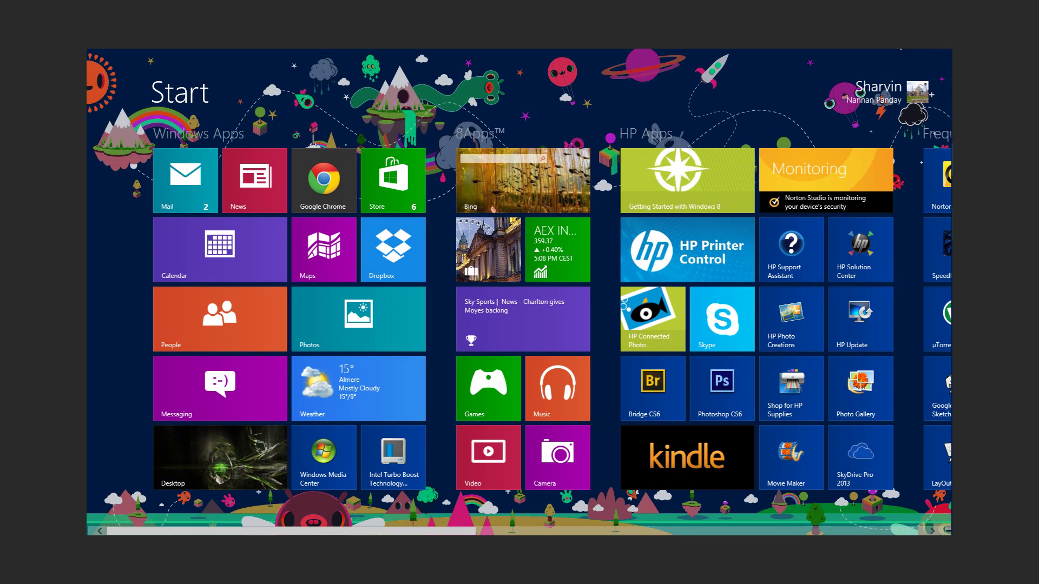
pyautogui.moveTo(937, 154)
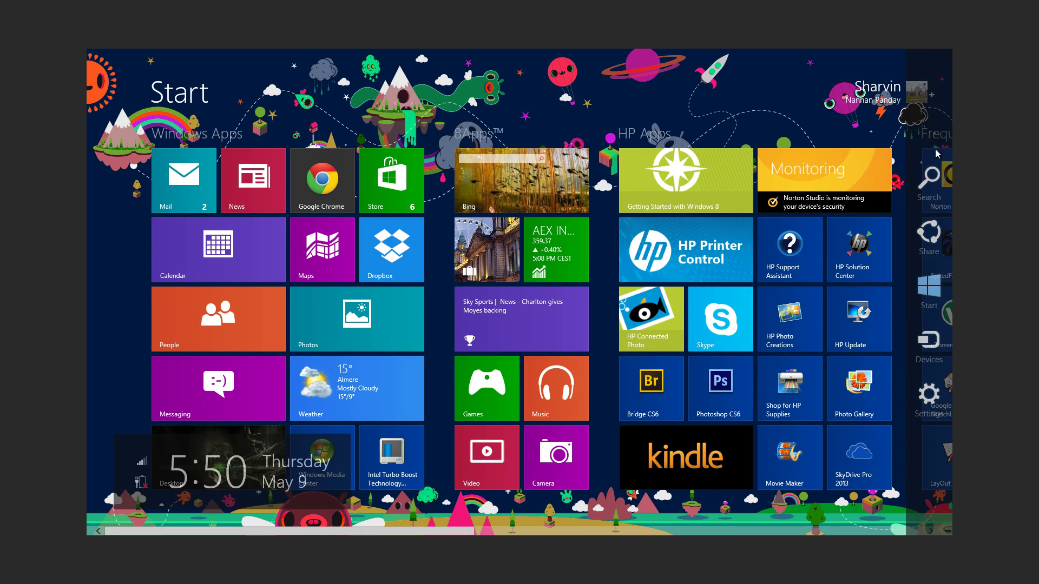
pyautogui.click(929, 235)
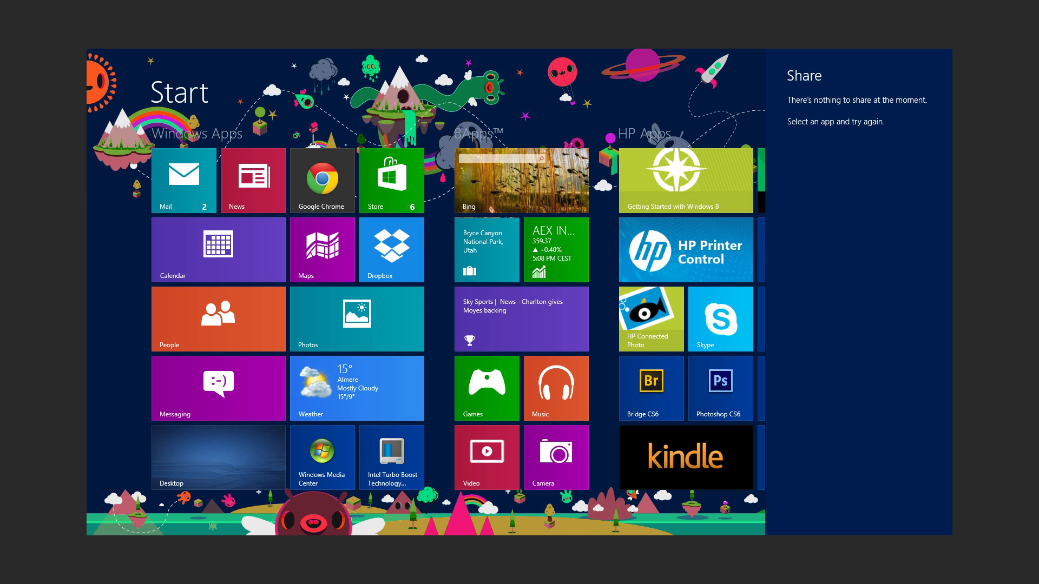
pyautogui.click(706, 68)
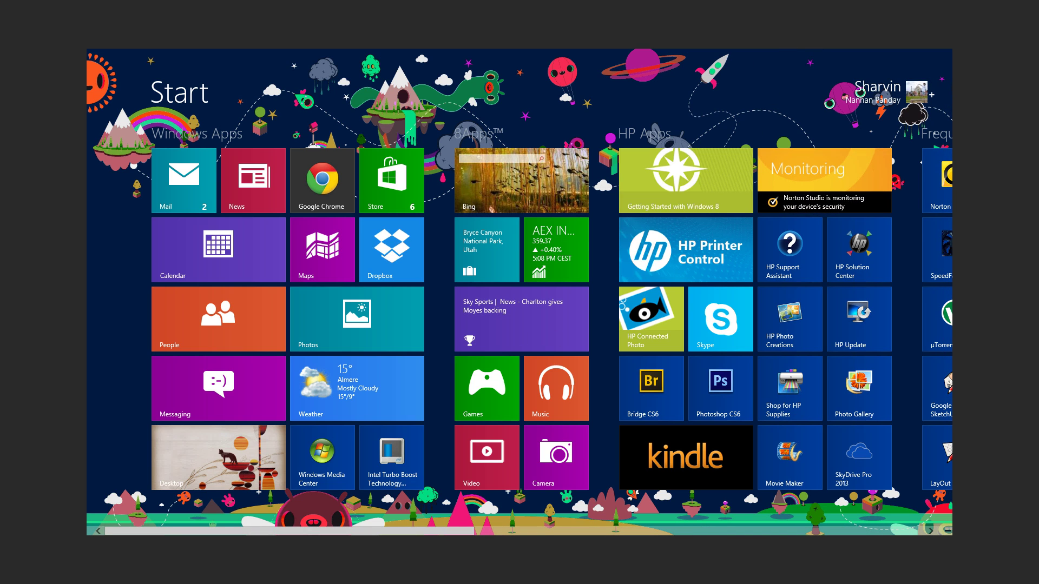
# Step: Use the Start charm to reach the desktop and back, then open Devices
pyautogui.moveTo(949, 51)
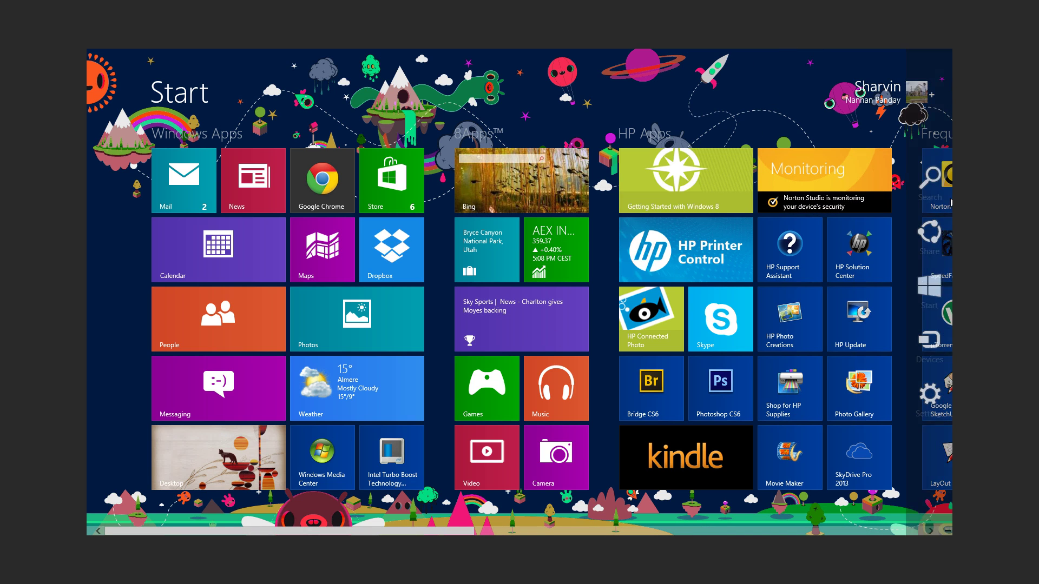
pyautogui.click(938, 289)
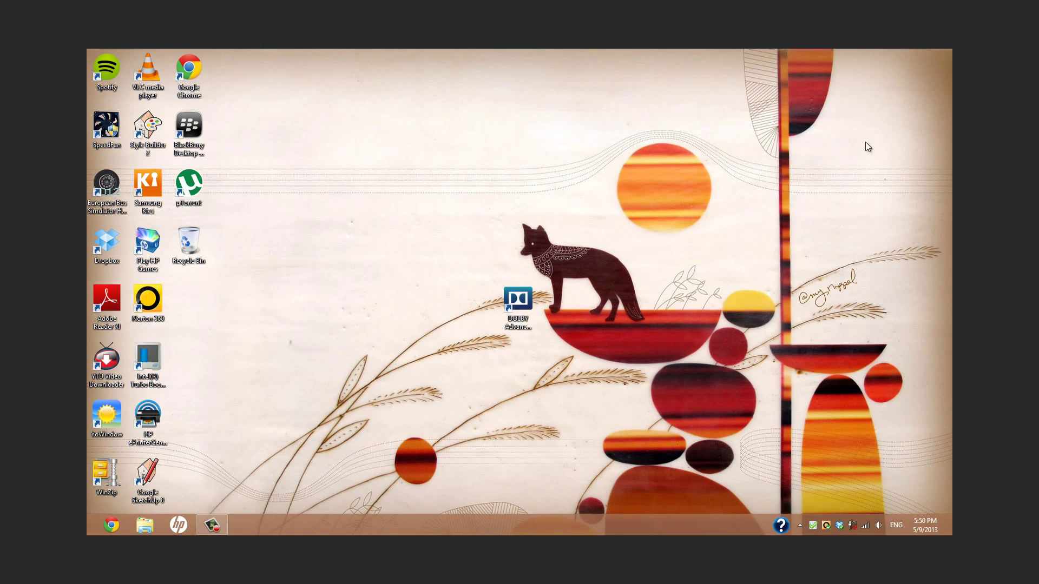
pyautogui.moveTo(949, 52)
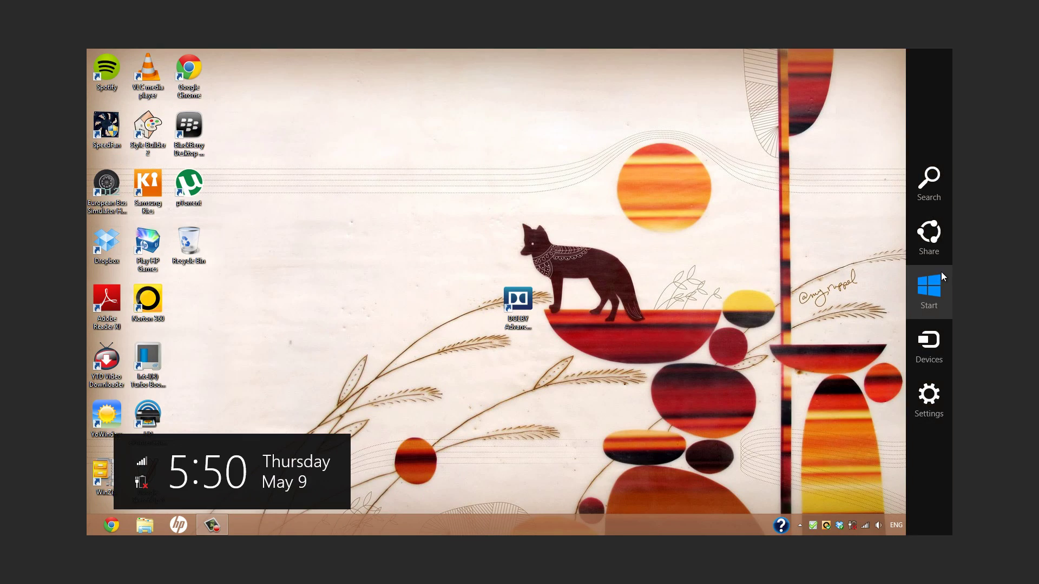
pyautogui.click(941, 271)
pyautogui.moveTo(950, 346)
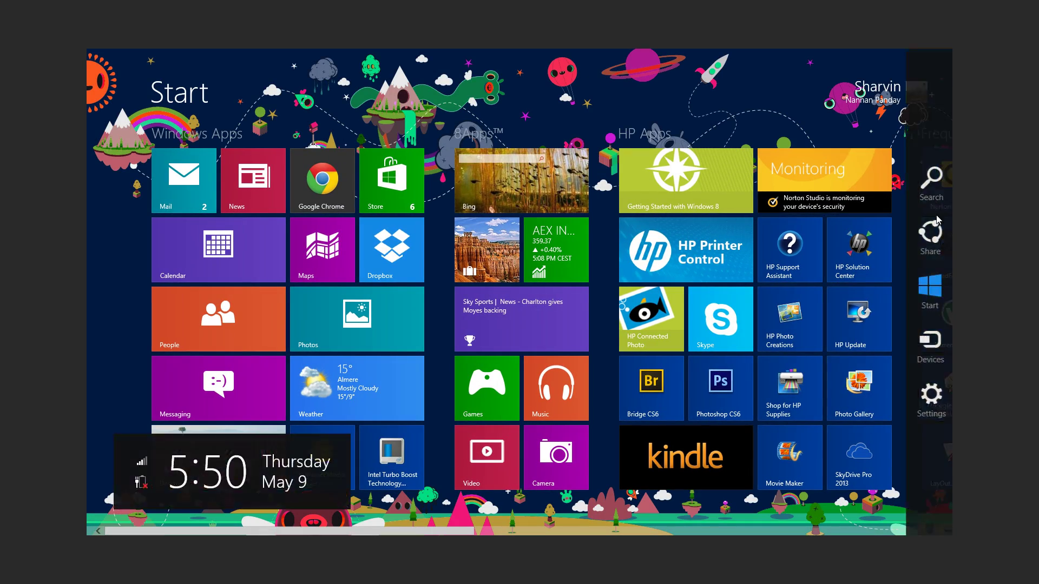
pyautogui.click(927, 349)
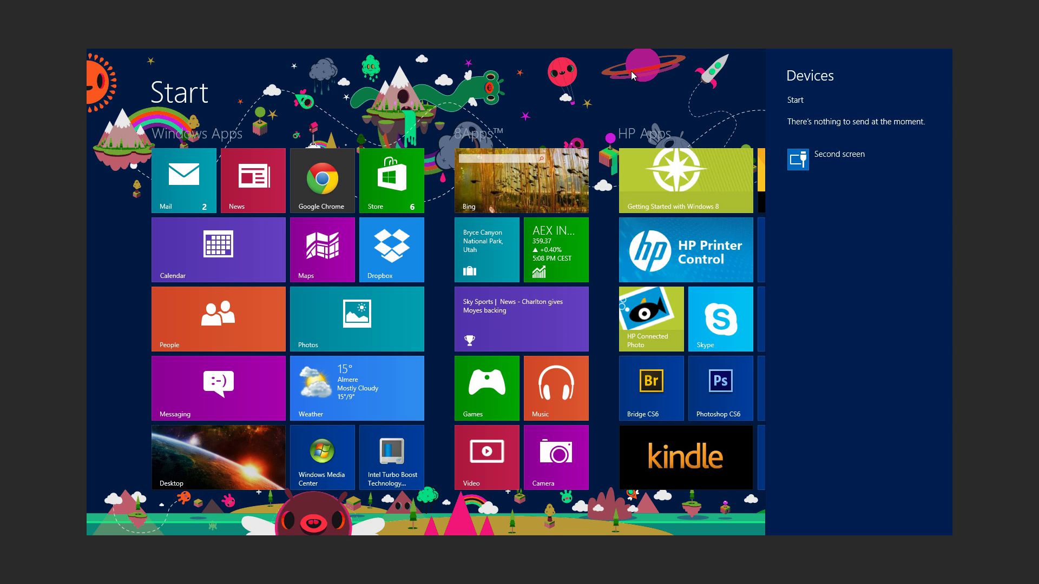
# Step: Open the Settings pane to review power and brightness options, then dismiss it
pyautogui.moveTo(950, 342)
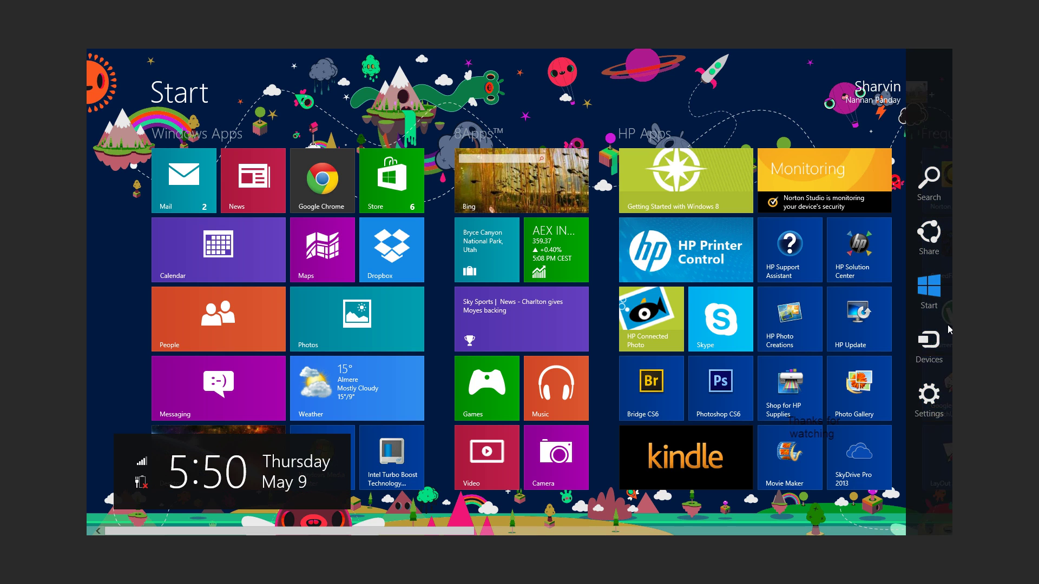
pyautogui.click(931, 399)
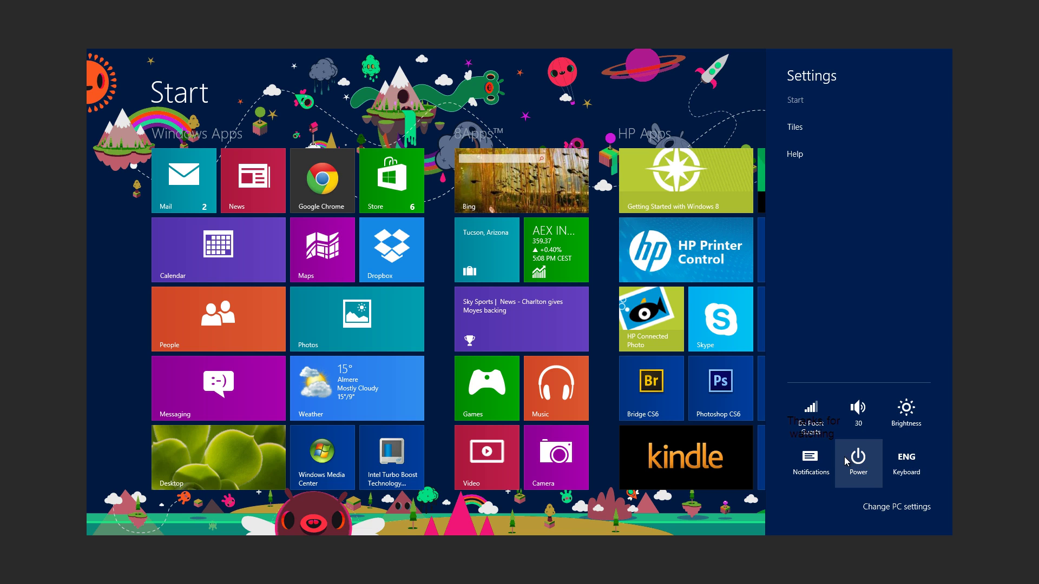
pyautogui.click(722, 169)
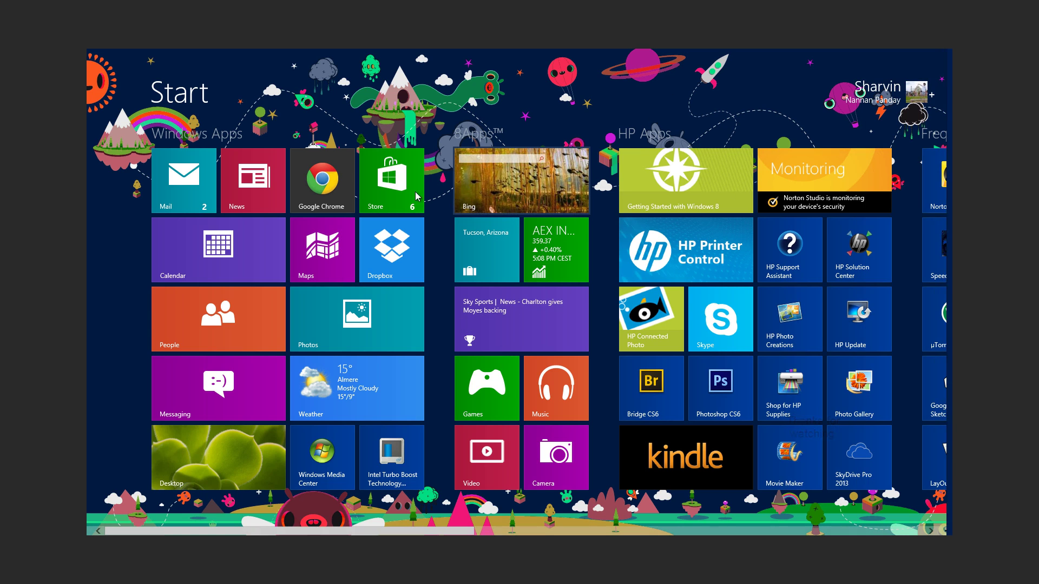
# Step: Go from the desktop to the Start screen and bring up the Intel Turbo Boost tile's options
pyautogui.click(171, 480)
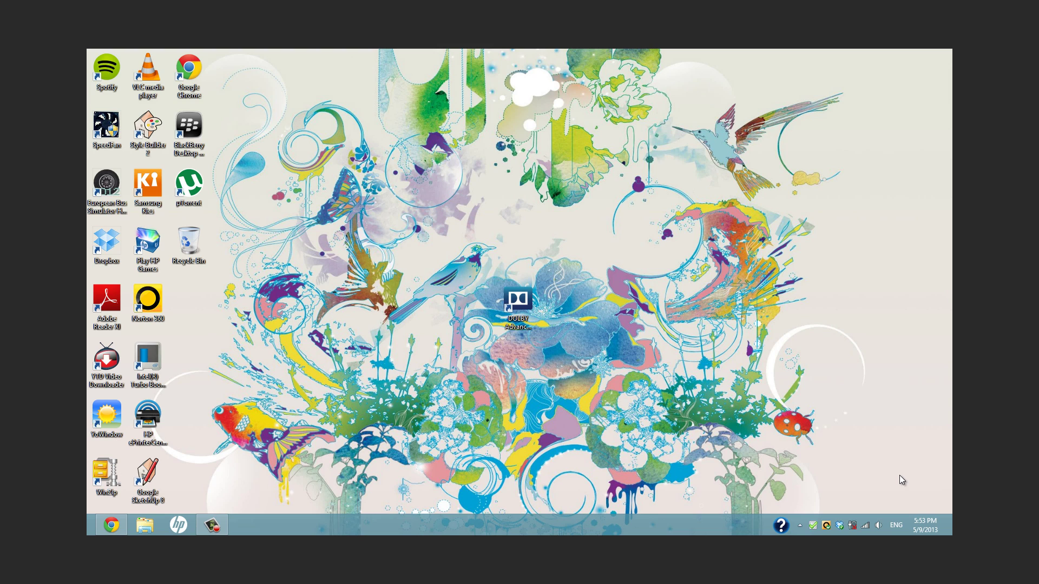
pyautogui.press('super')
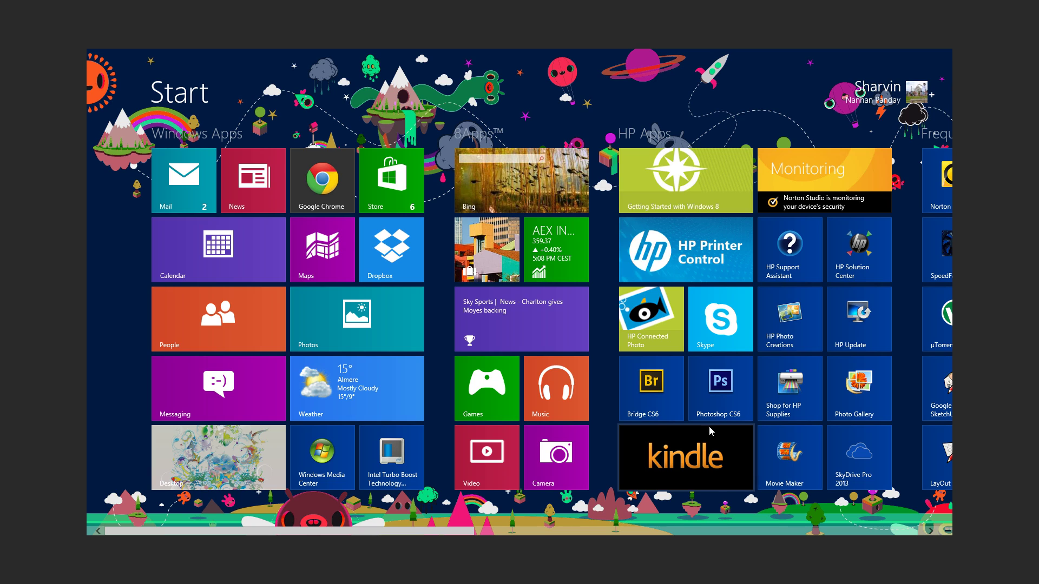
pyautogui.rightClick(391, 478)
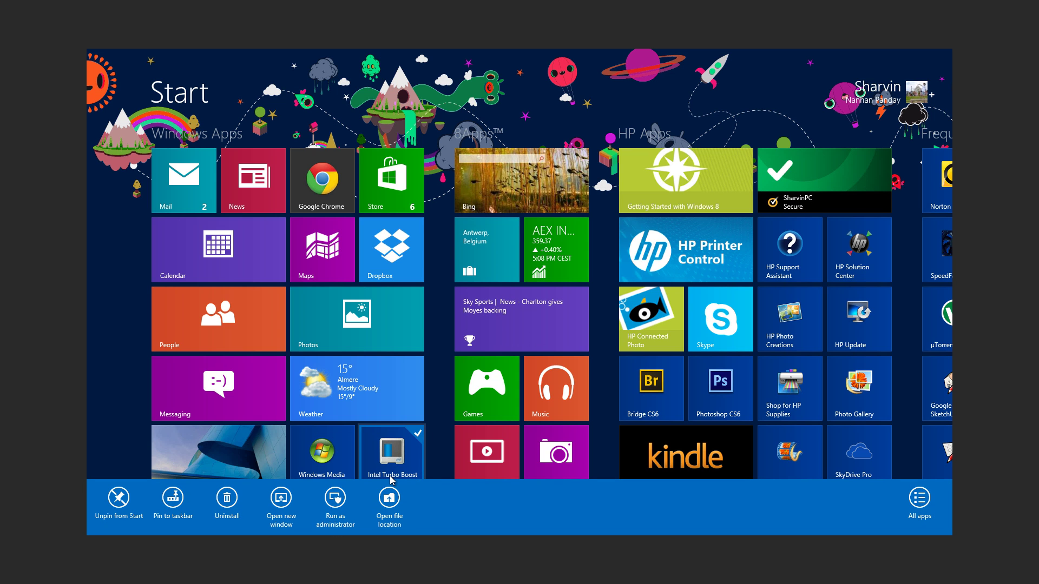
# Step: Open the Intel Turbo Boost tile's file location and rename the shortcut to 'Turbo Boost Monitor'
pyautogui.click(389, 491)
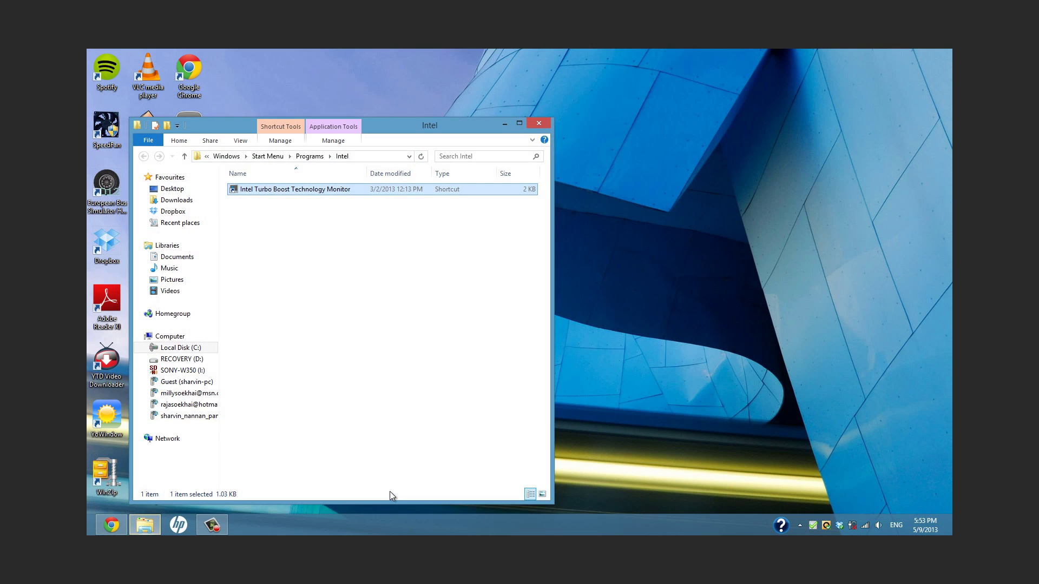
pyautogui.rightClick(352, 188)
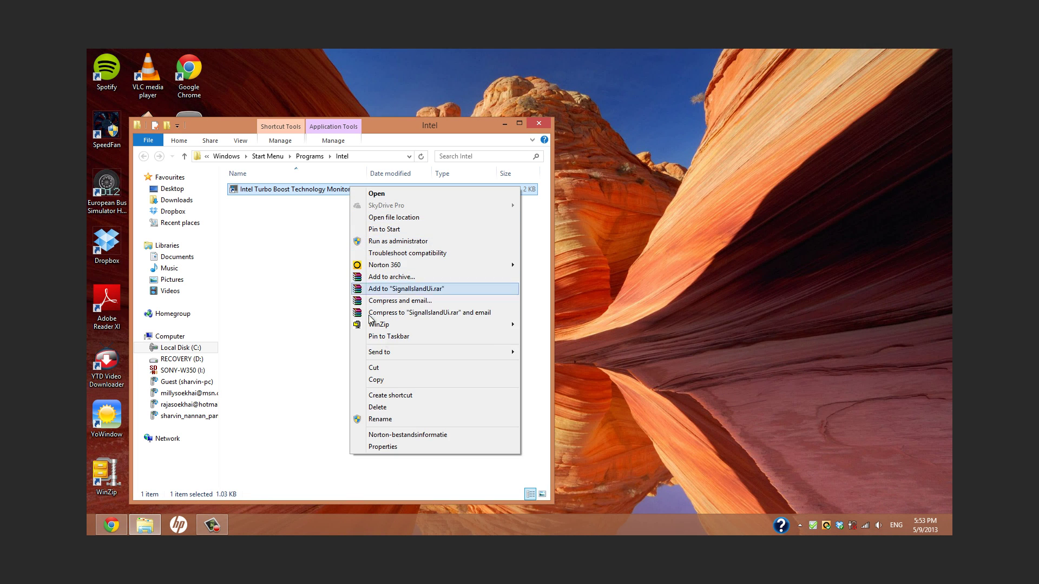
pyautogui.click(405, 418)
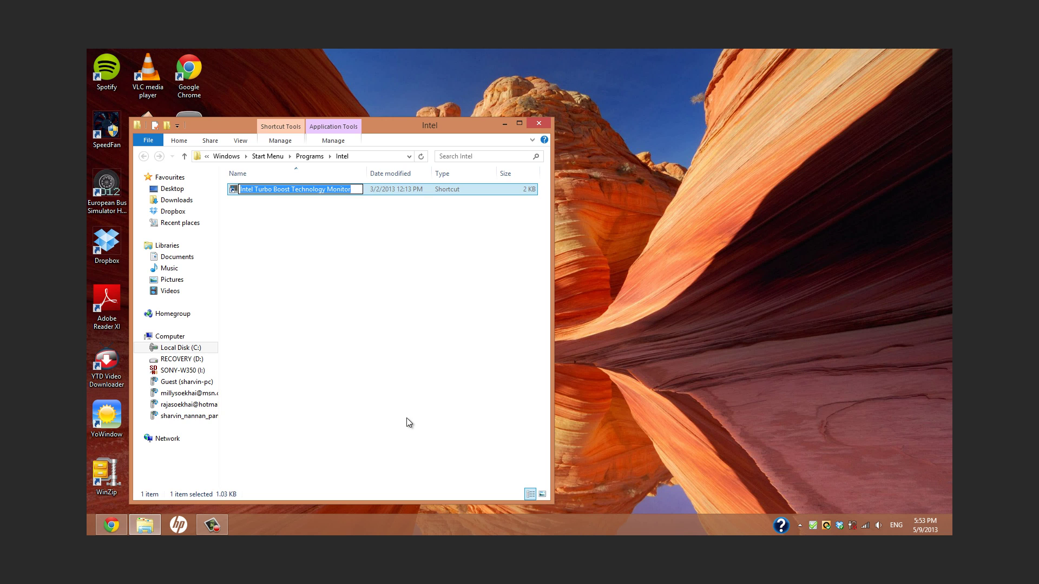
pyautogui.write('Turb')
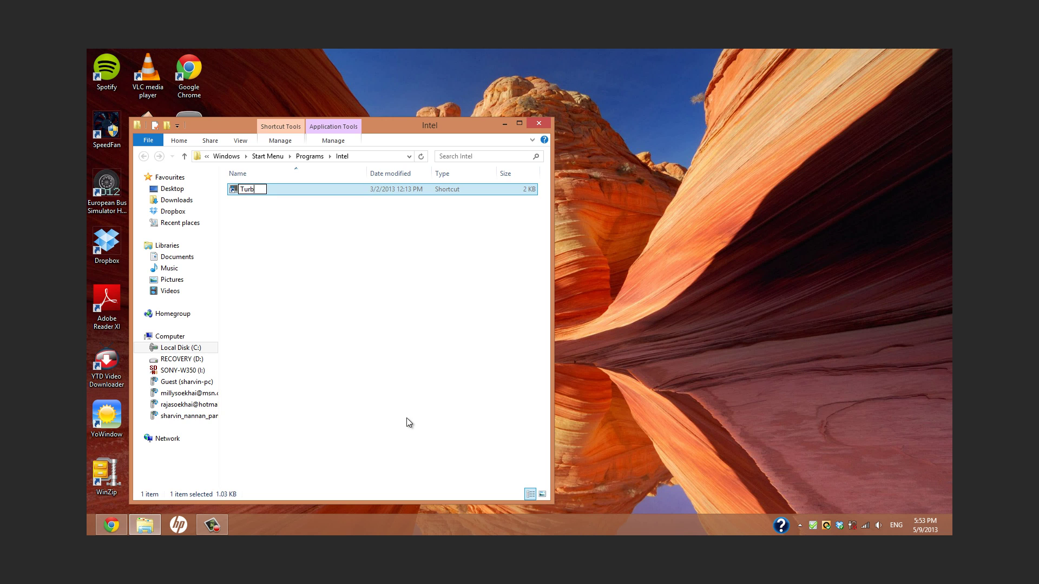
pyautogui.write('o Boost')
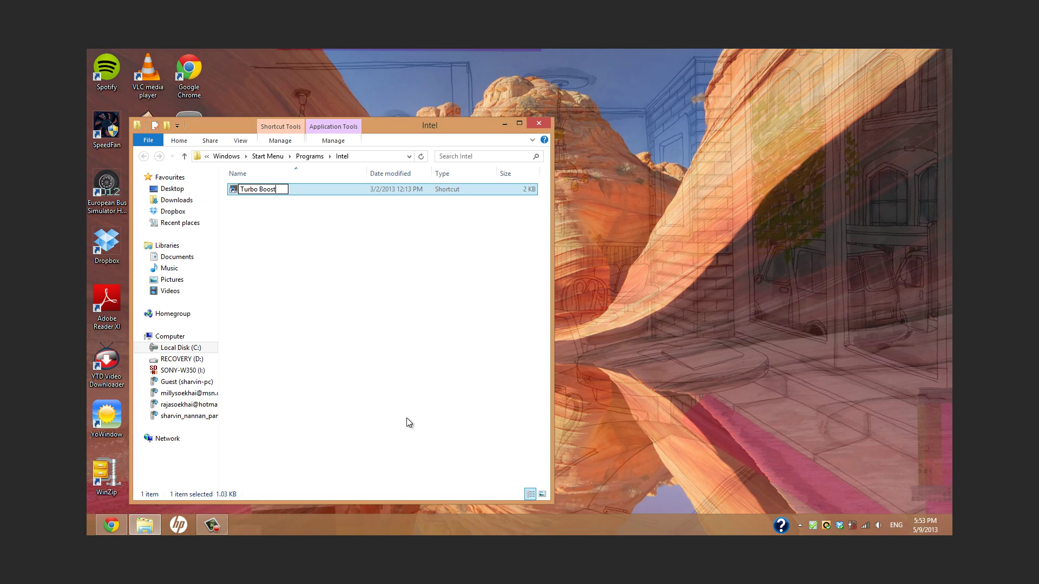
pyautogui.write(' Mo')
pyautogui.write('nitor')
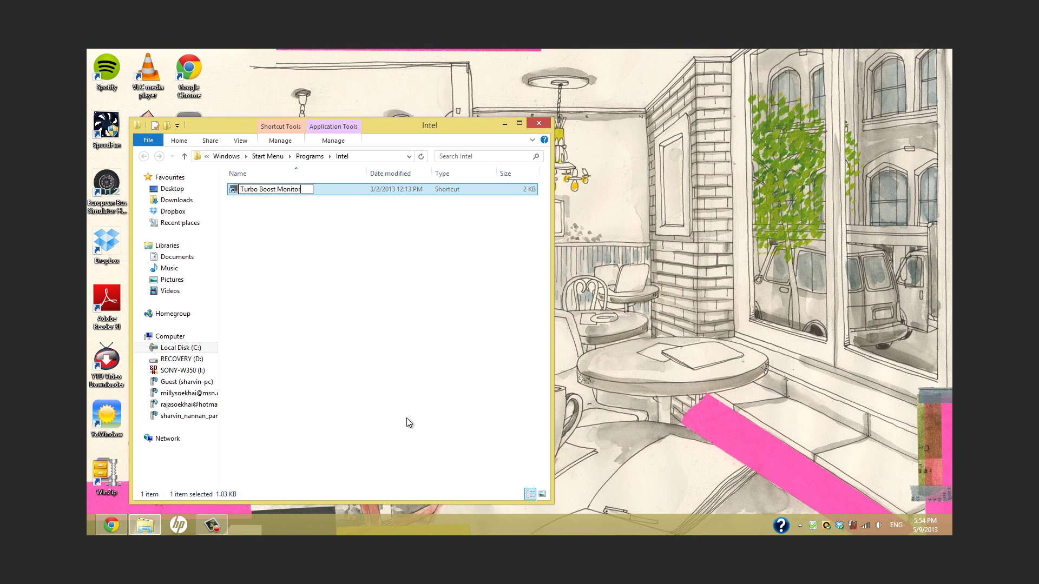
pyautogui.press('Return')
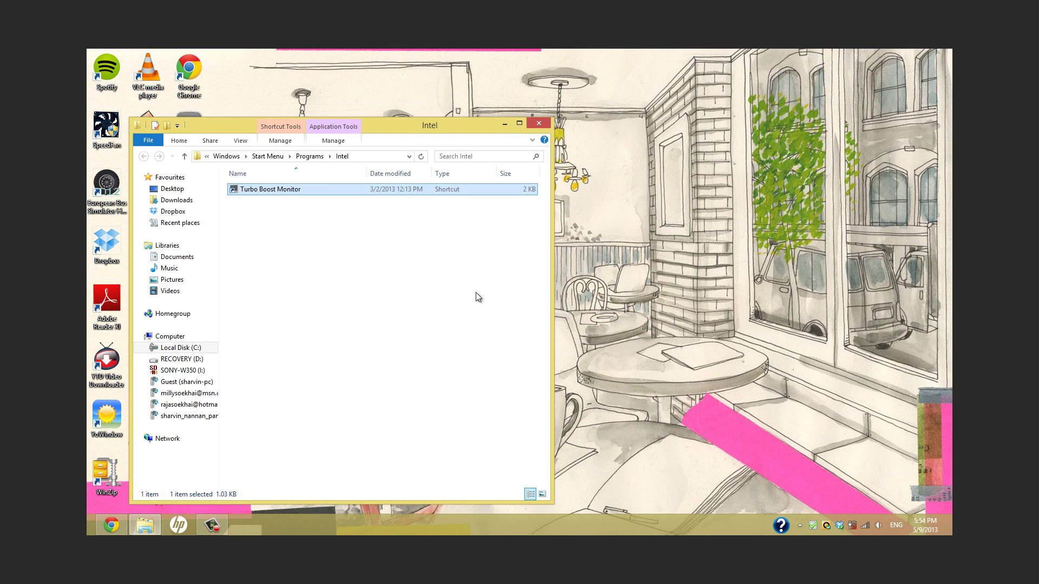
# Step: Close the Intel folder, check the renamed tile on the Start screen, then return to the desktop
pyautogui.click(538, 124)
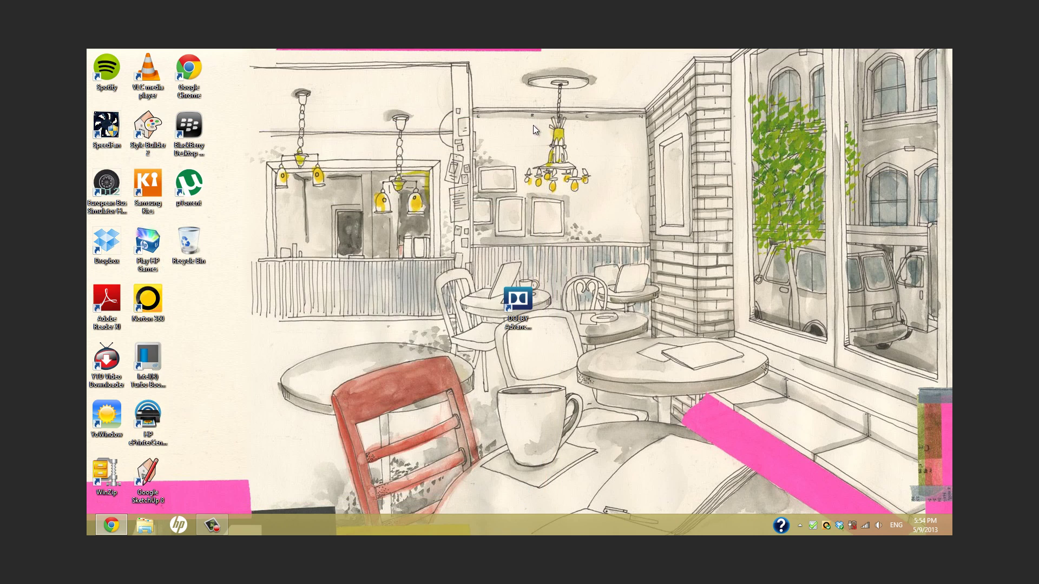
pyautogui.press('super')
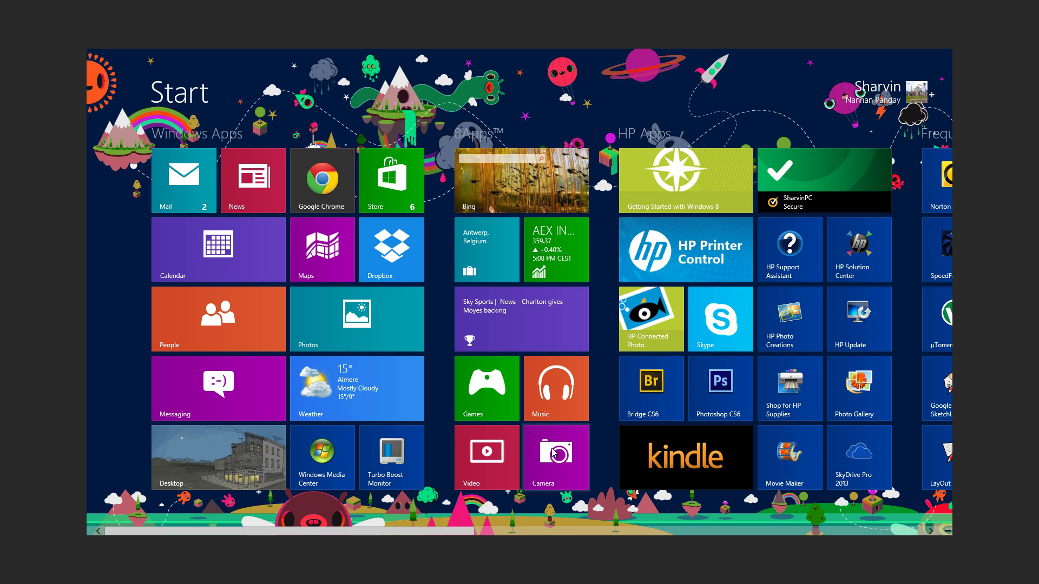
pyautogui.press('super')
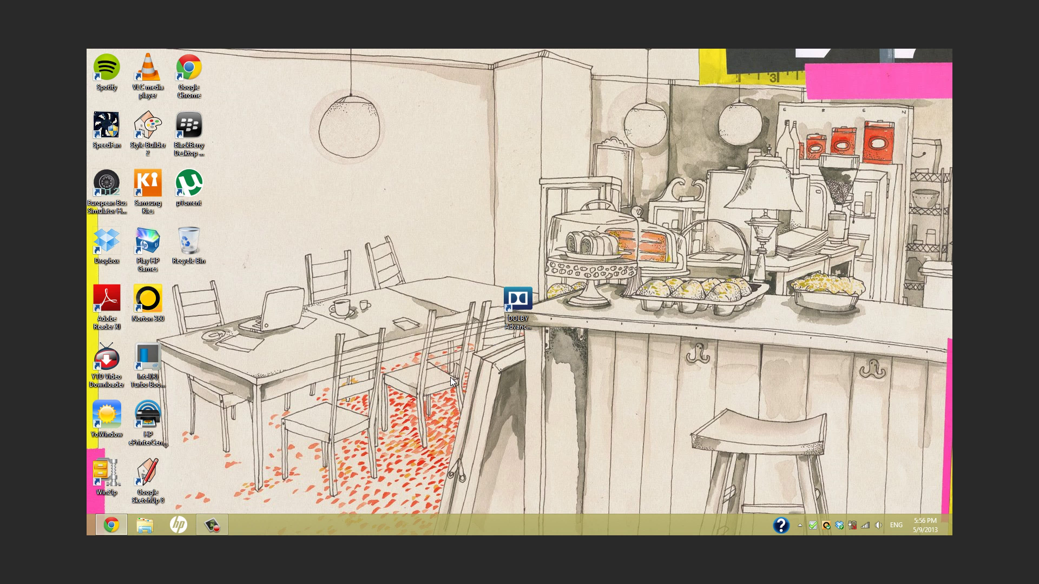
pyautogui.rightClick(222, 525)
pyautogui.click(225, 527)
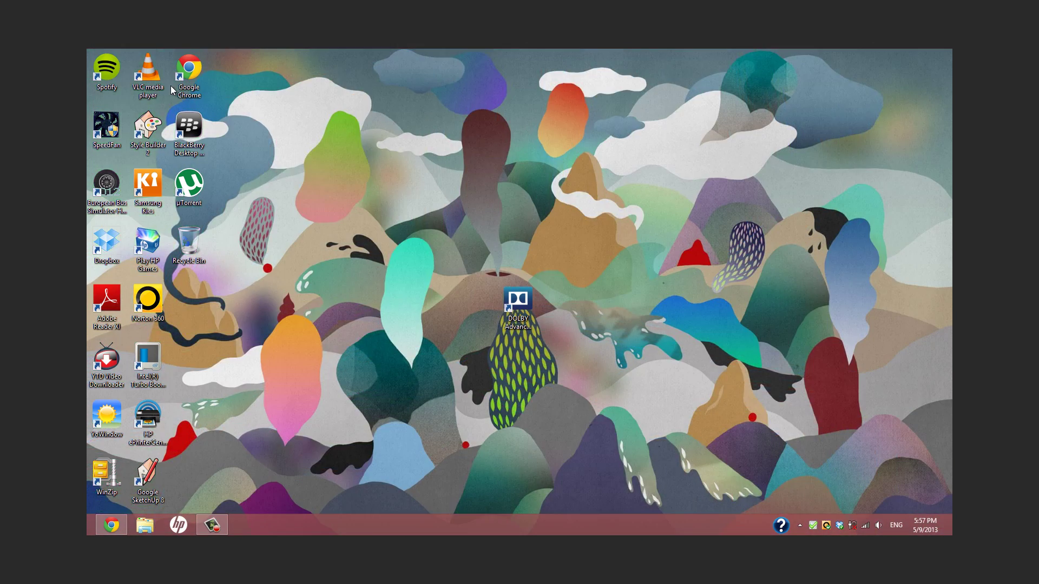
# Step: Launch VLC, then view the Sleep, Hibernate, Shut down and Restart power options without choosing one
pyautogui.doubleClick(149, 75)
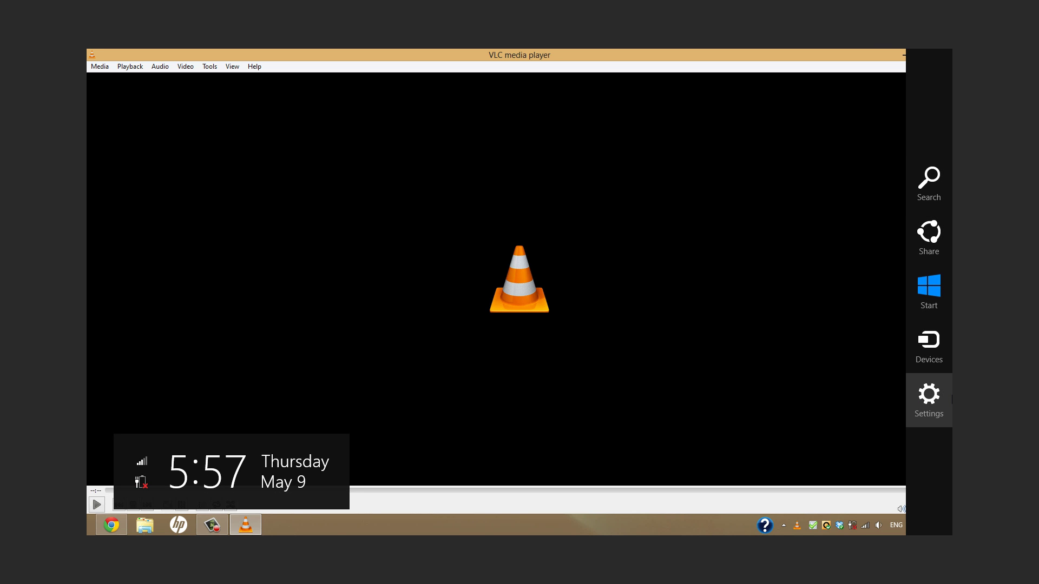
pyautogui.click(950, 399)
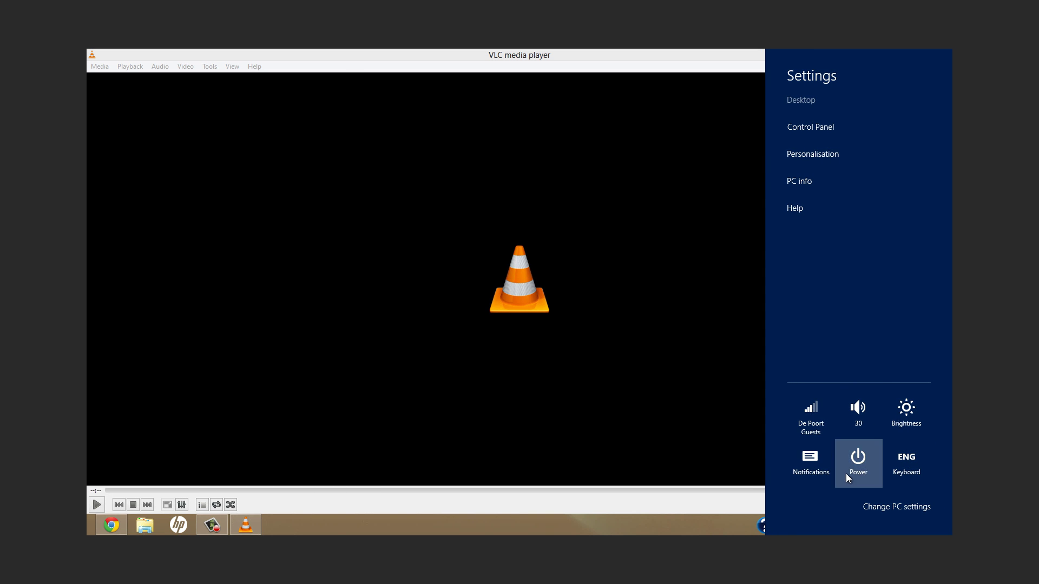
pyautogui.click(845, 473)
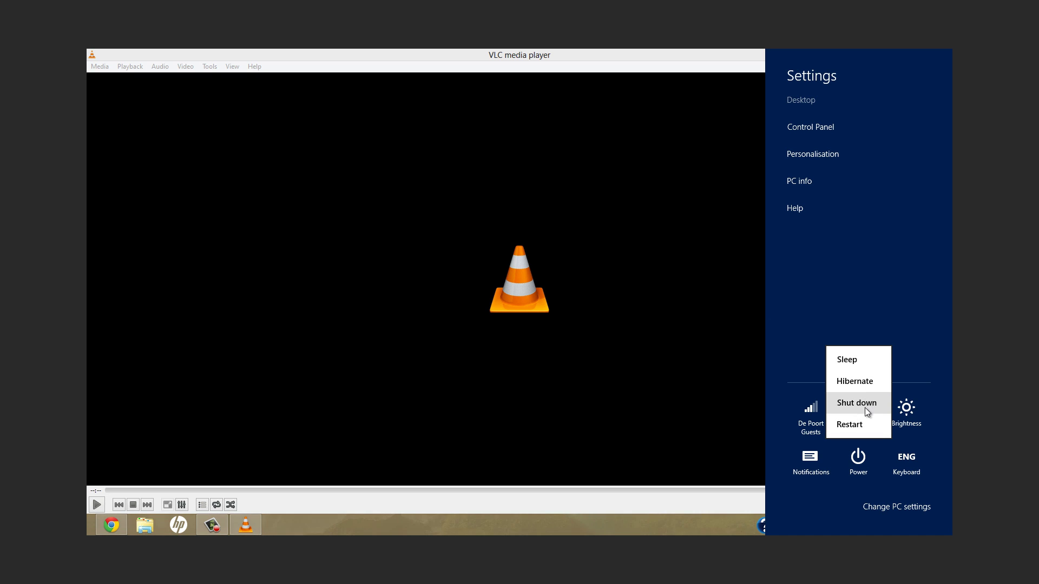
pyautogui.click(842, 505)
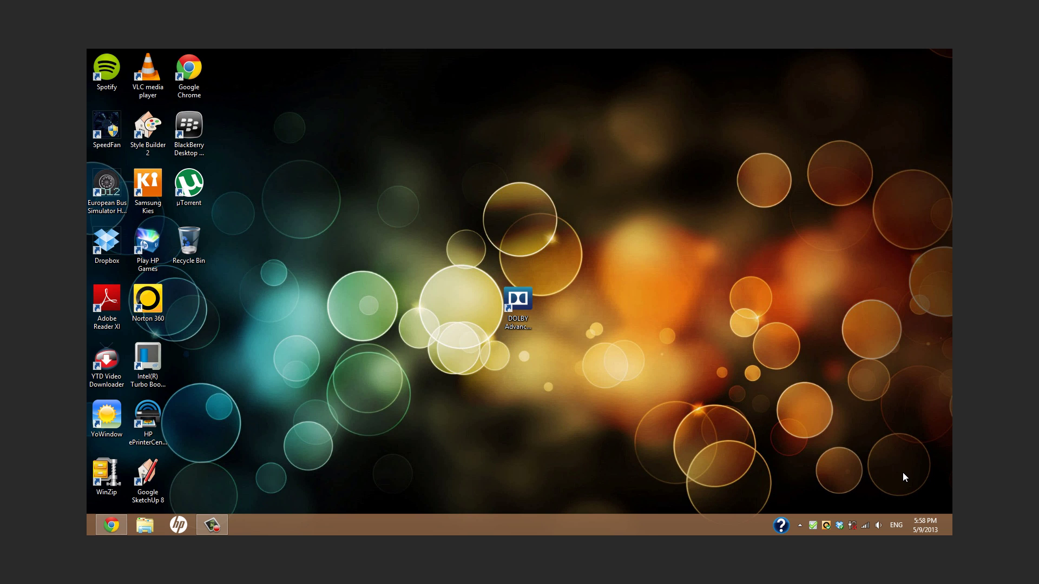
pyautogui.press('super')
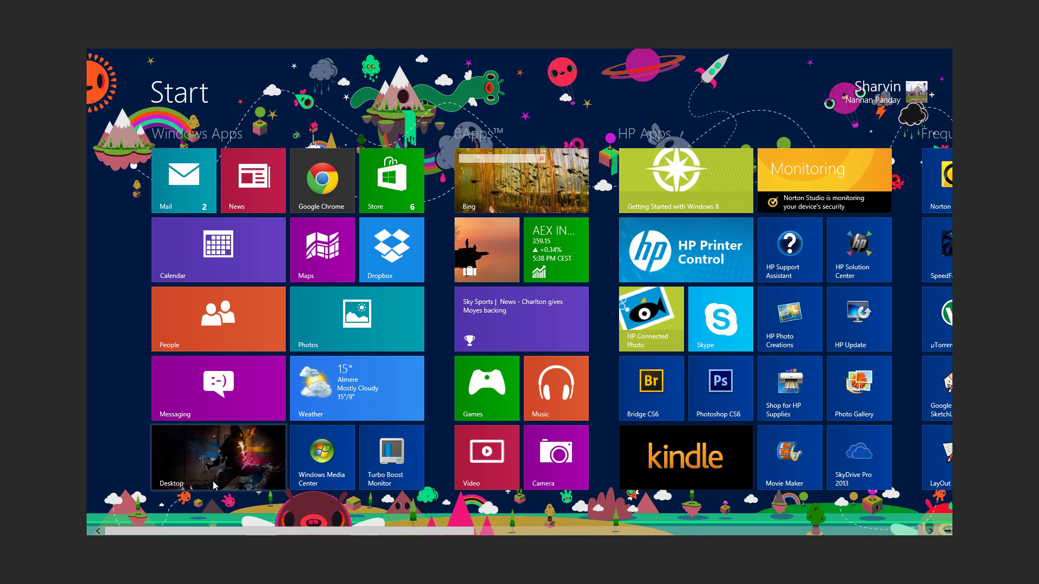
pyautogui.click(200, 465)
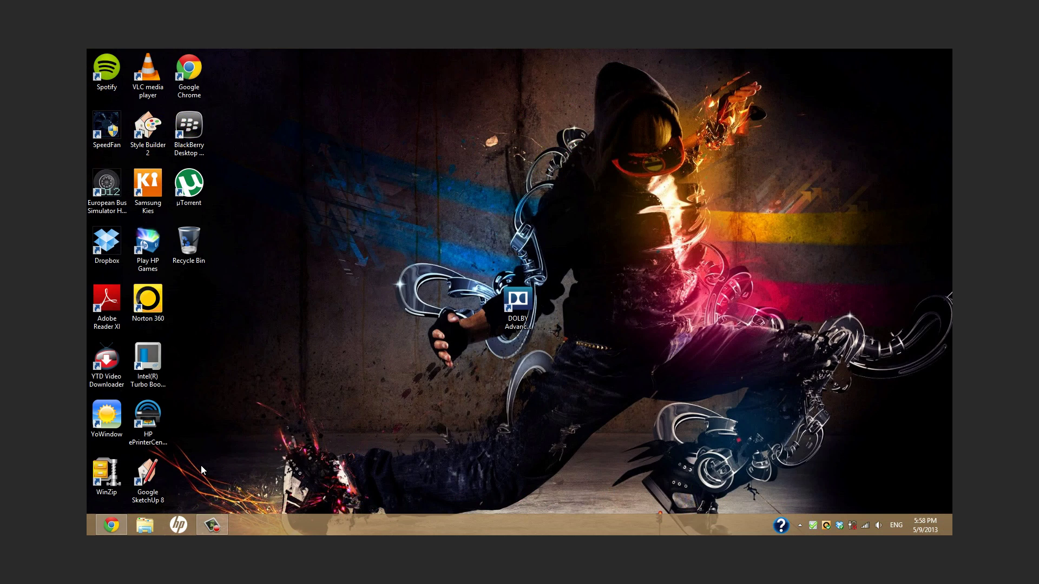
pyautogui.press('v')
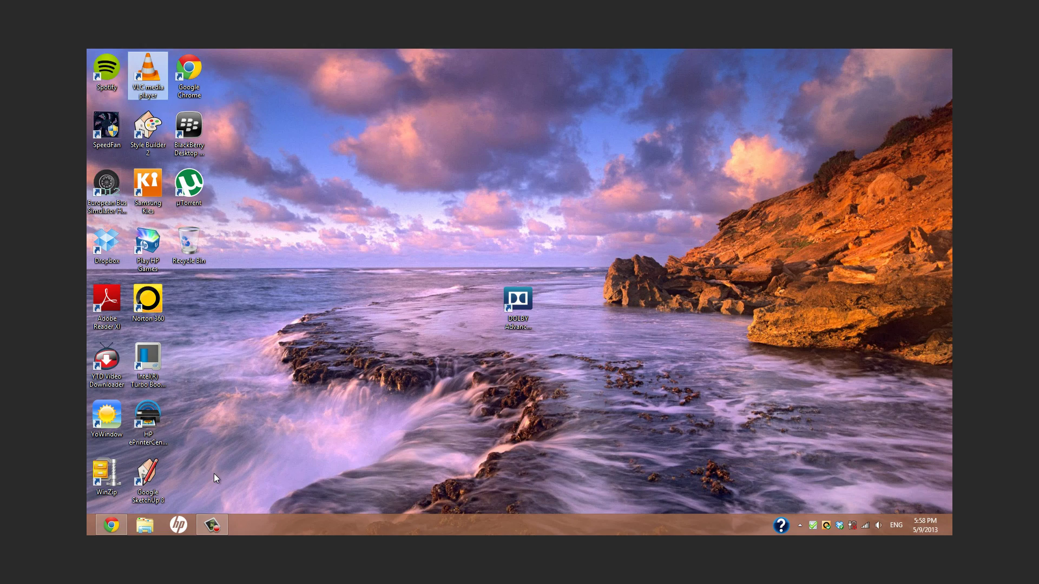
pyautogui.press('super')
pyautogui.press('super')
pyautogui.press('super')
pyautogui.press('super')
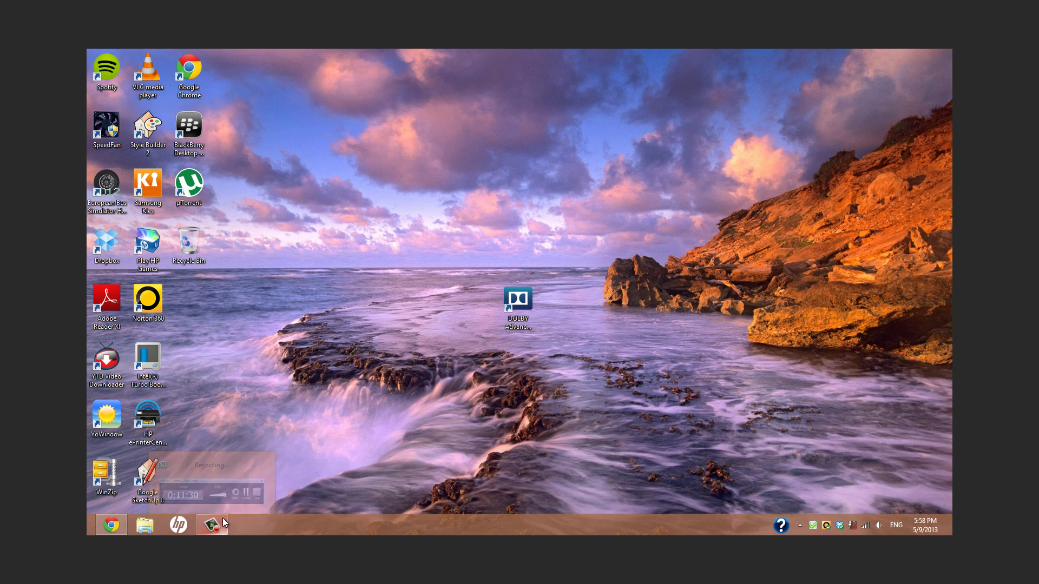
pyautogui.click(223, 518)
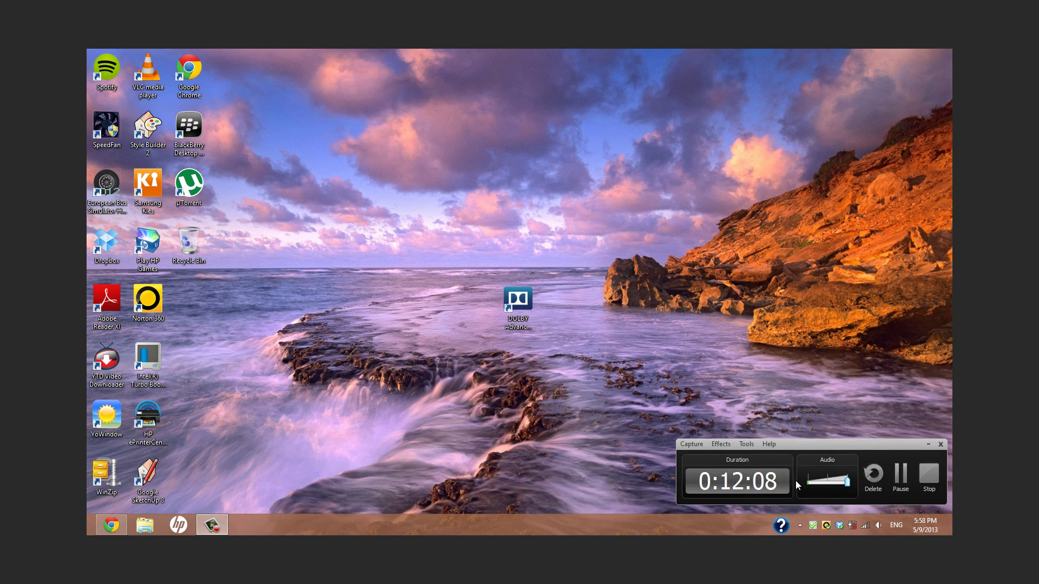
# Step: Open TuneIn Radio from the Start screen, then switch back to the desktop via the top-left thumbnail
pyautogui.click(895, 475)
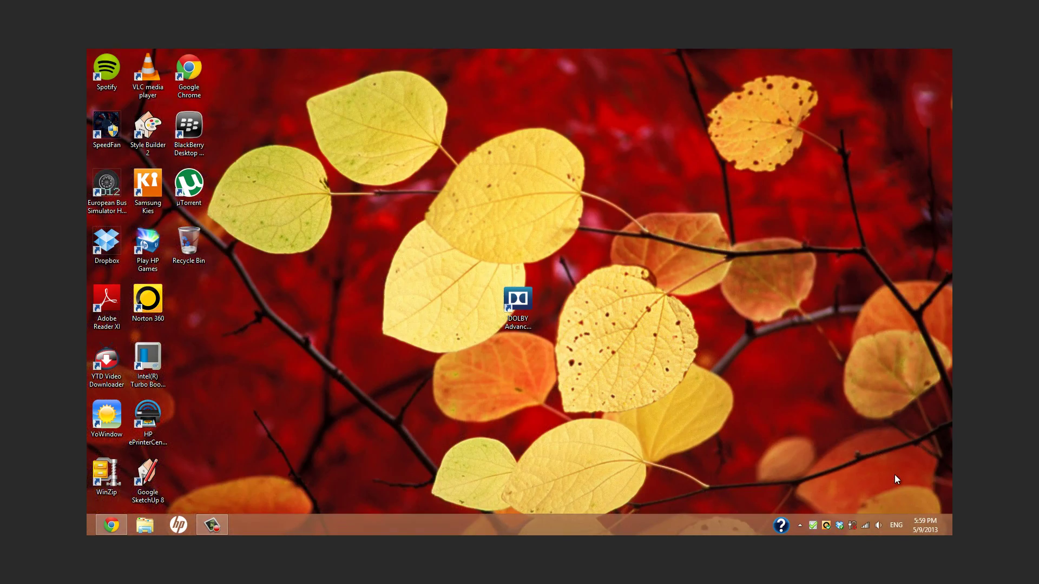
pyautogui.press('super')
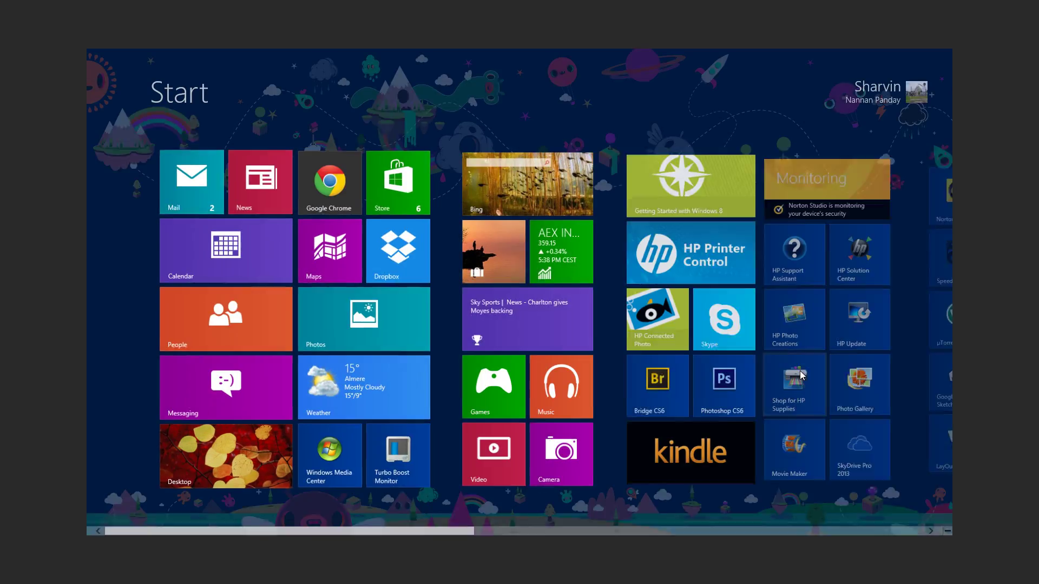
pyautogui.scroll(-10, 800, 371)
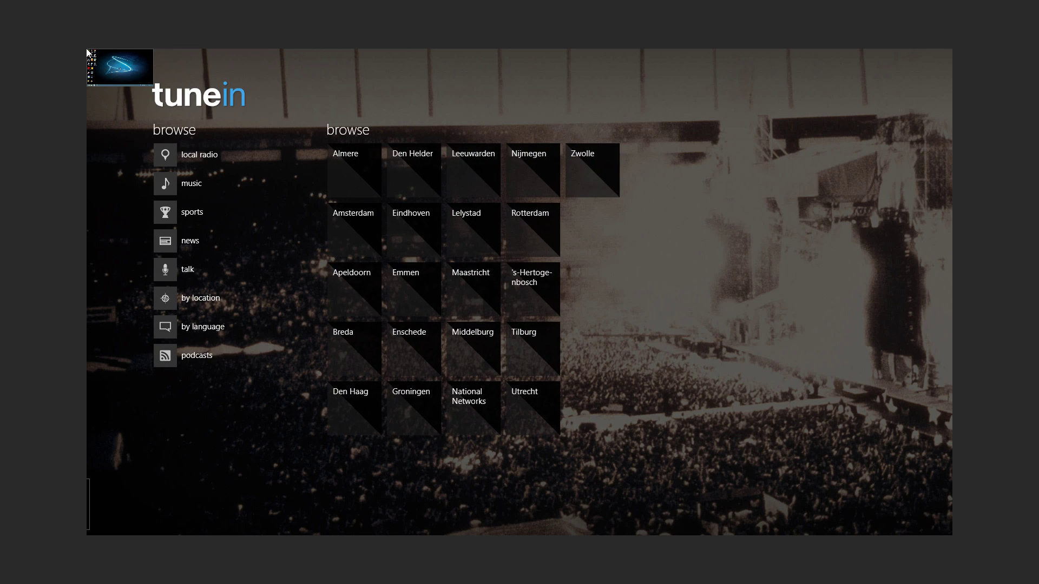
pyautogui.click(87, 52)
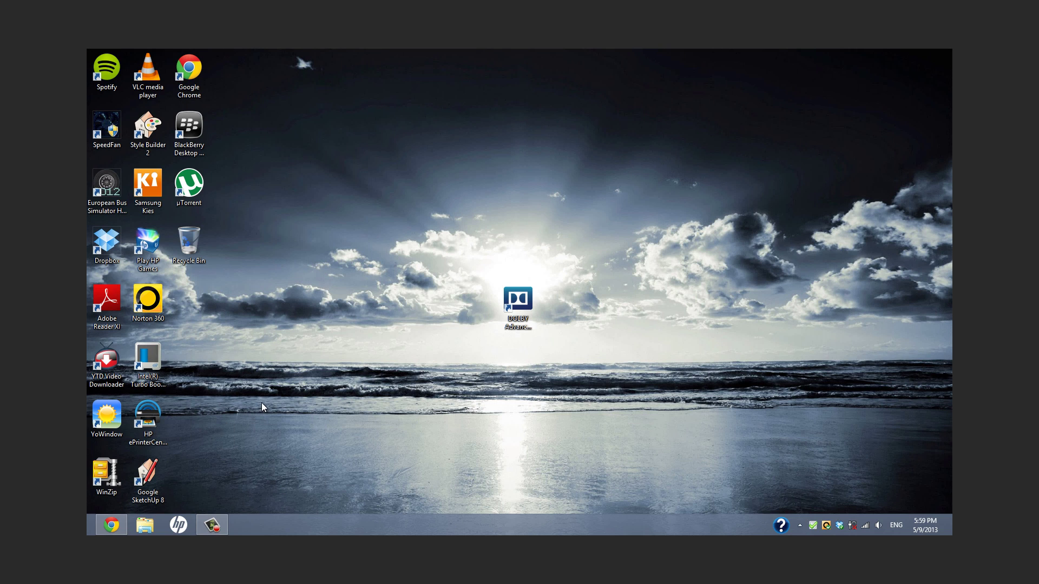
pyautogui.press('super')
pyautogui.hscroll(5, 328, 348)
pyautogui.hscroll(1, 328, 348)
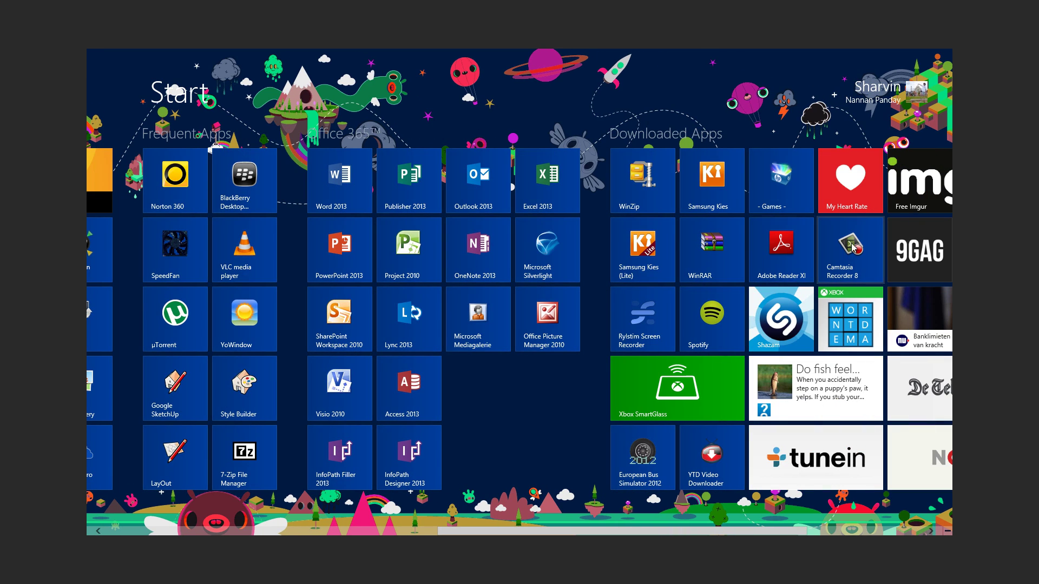
pyautogui.click(829, 259)
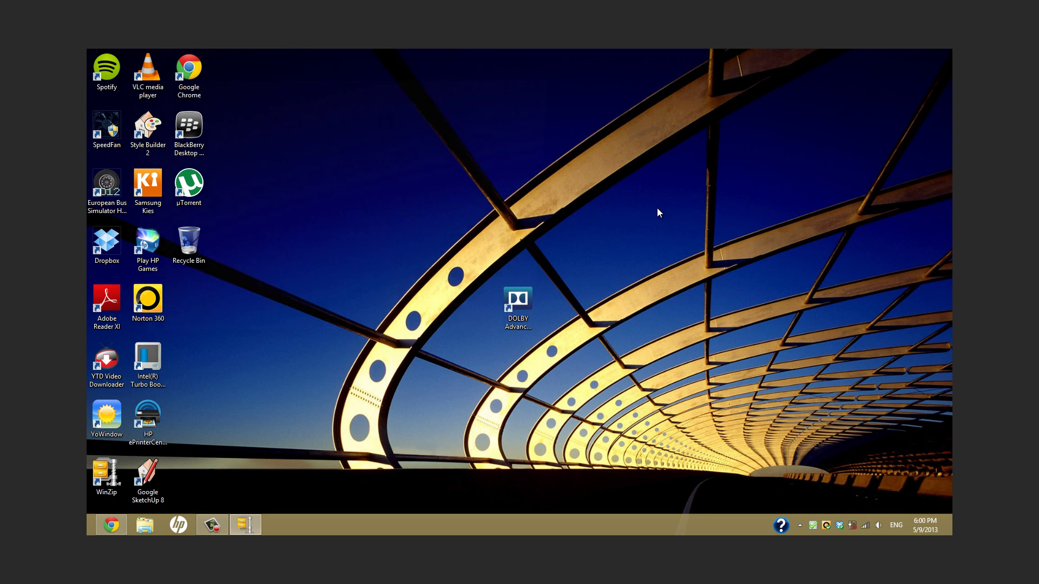
pyautogui.moveTo(87, 49)
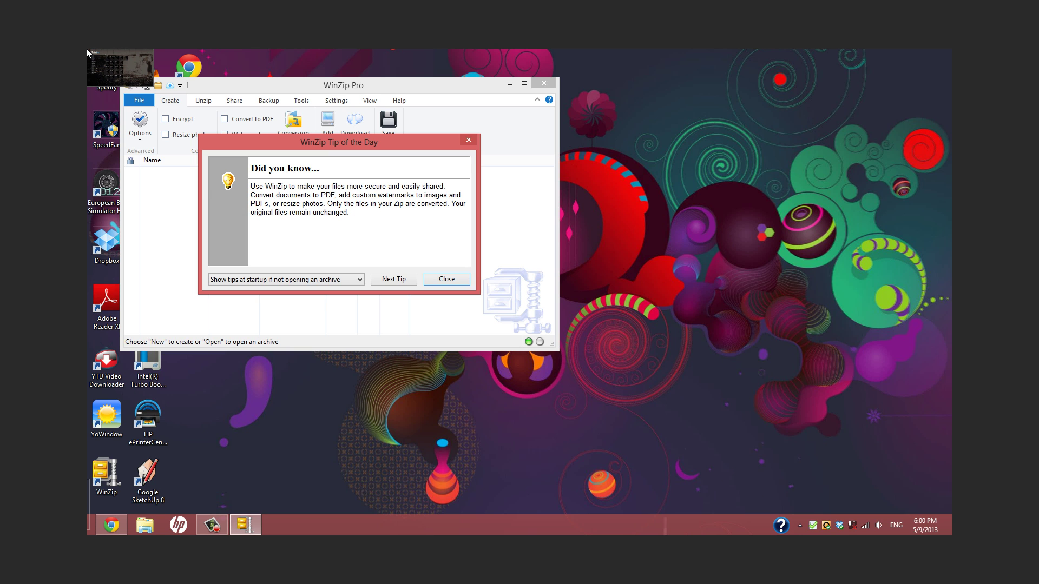
pyautogui.click(87, 49)
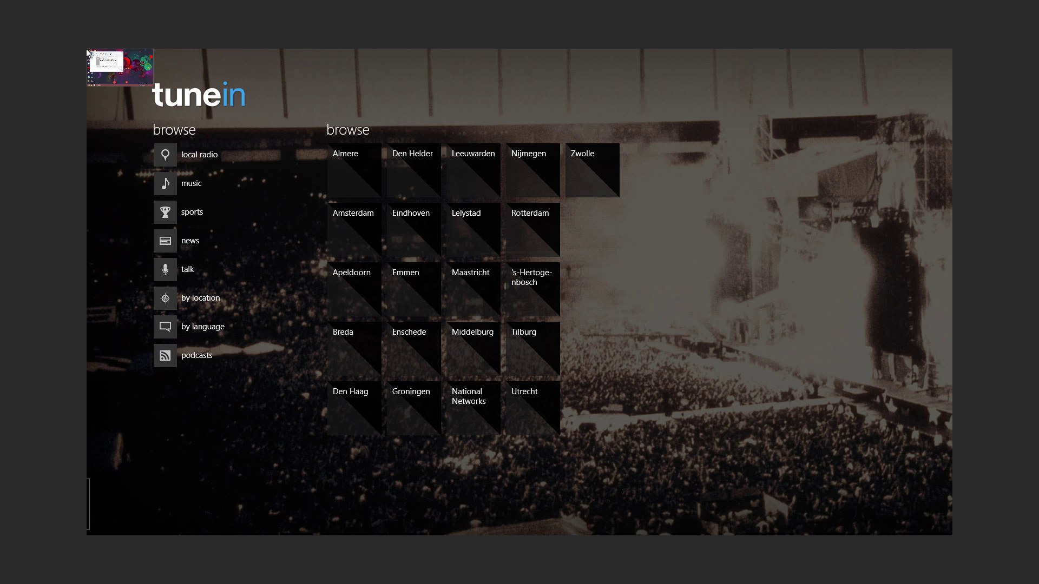
pyautogui.click(87, 51)
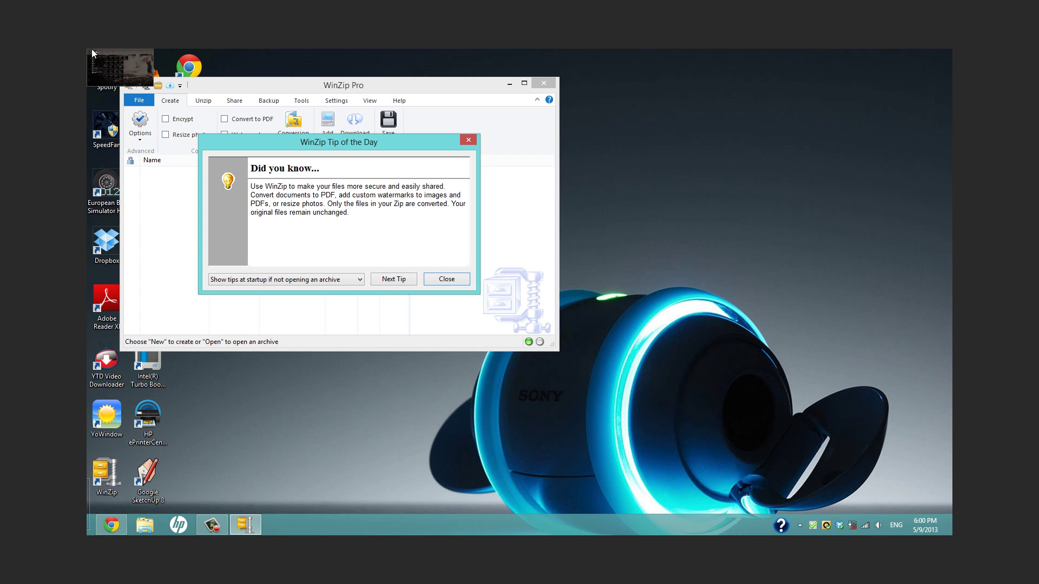
pyautogui.click(450, 278)
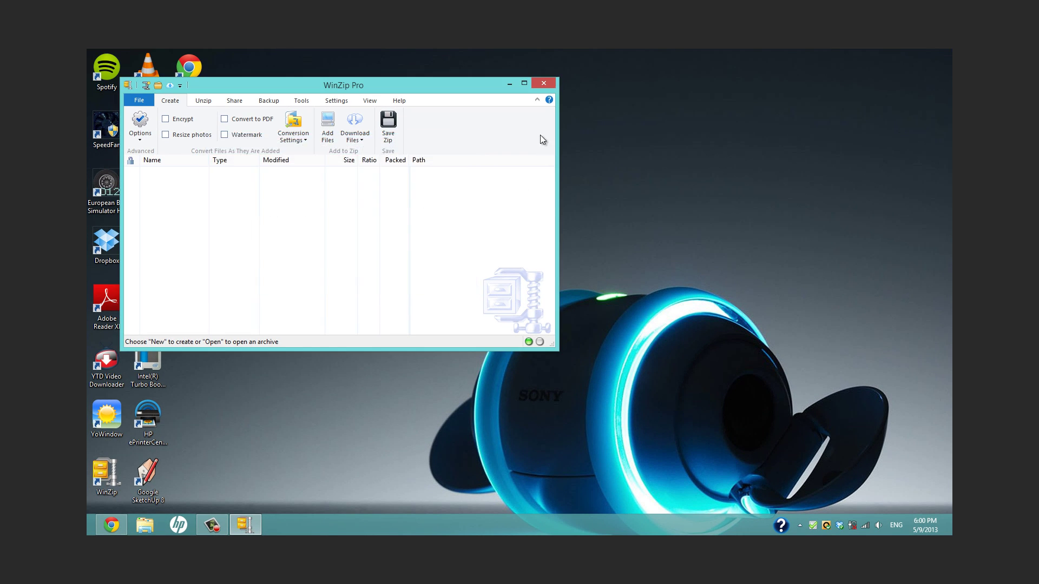
pyautogui.click(550, 81)
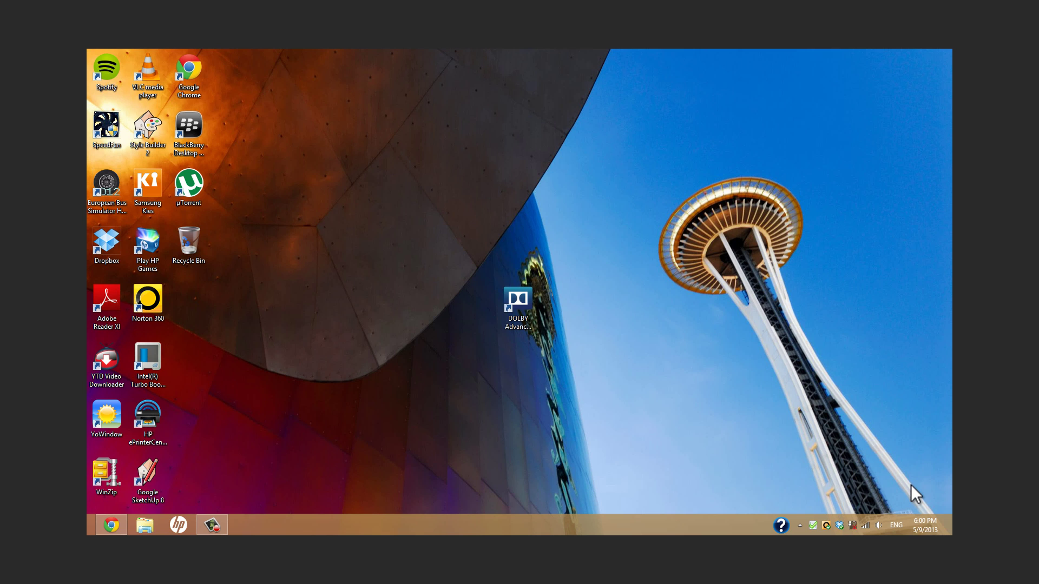
pyautogui.press('super+Tab')
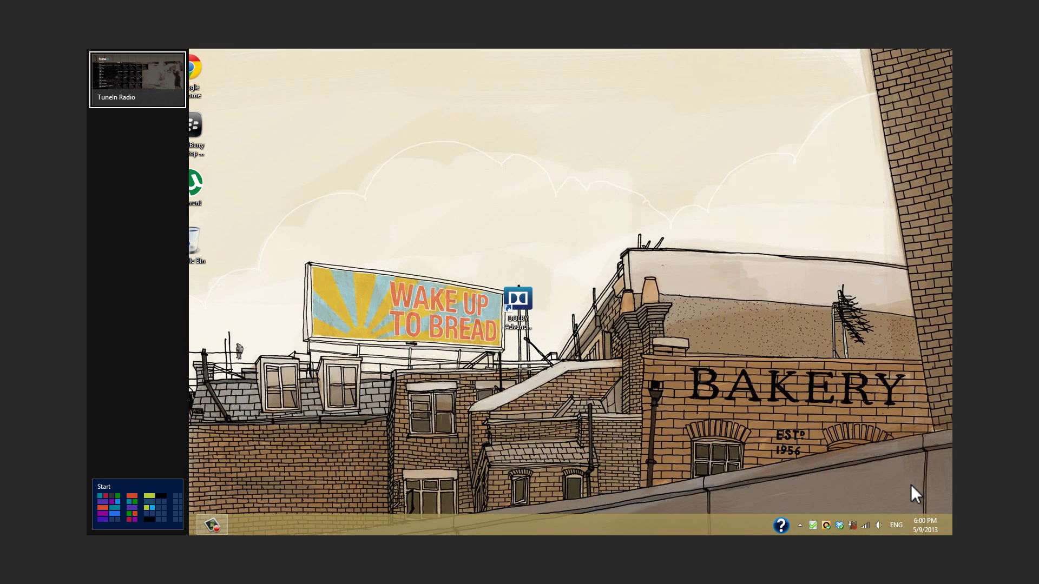
pyautogui.press('Return')
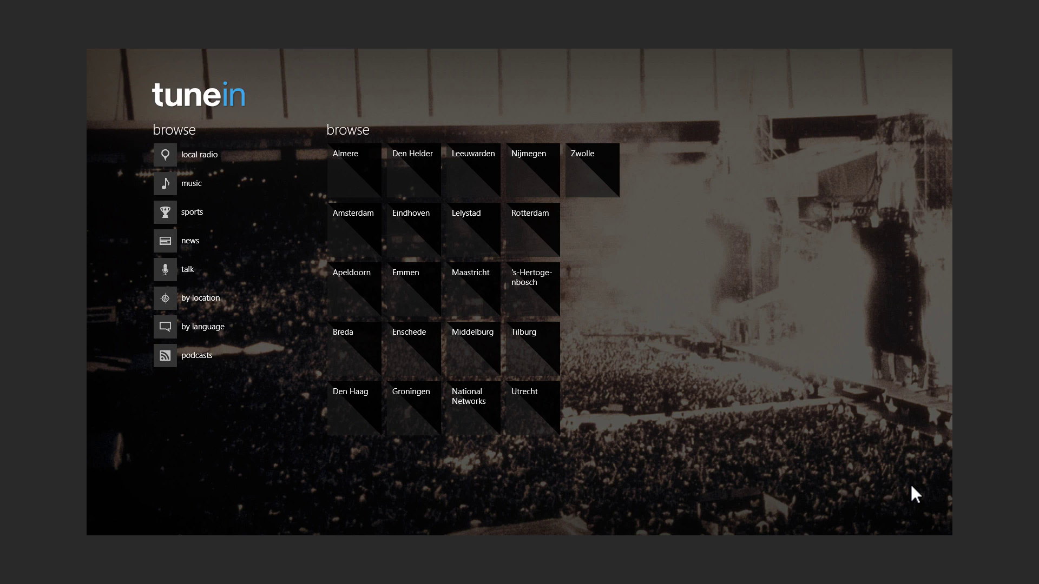
pyautogui.press('super+Tab')
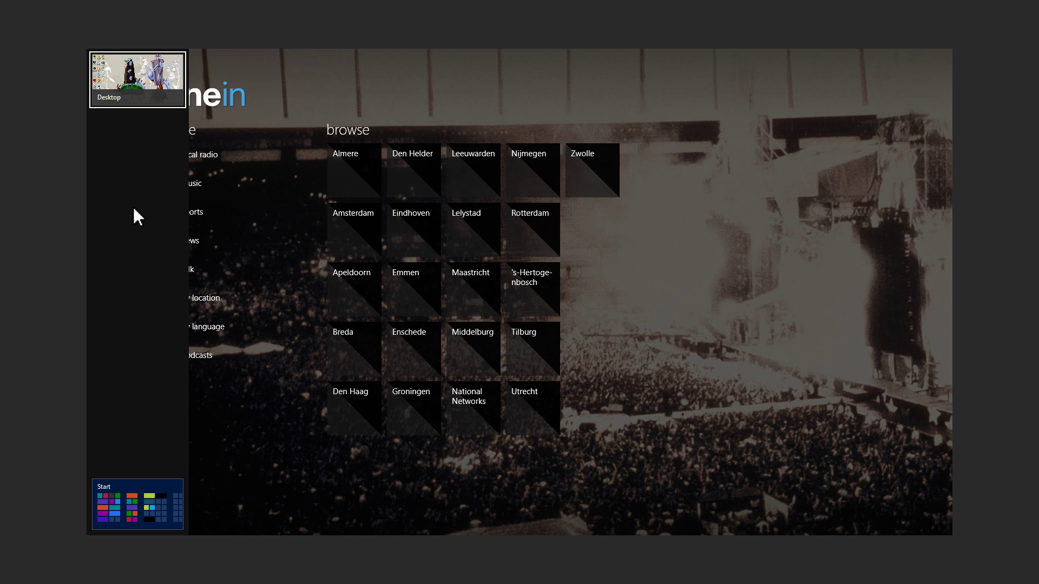
pyautogui.press('super+d')
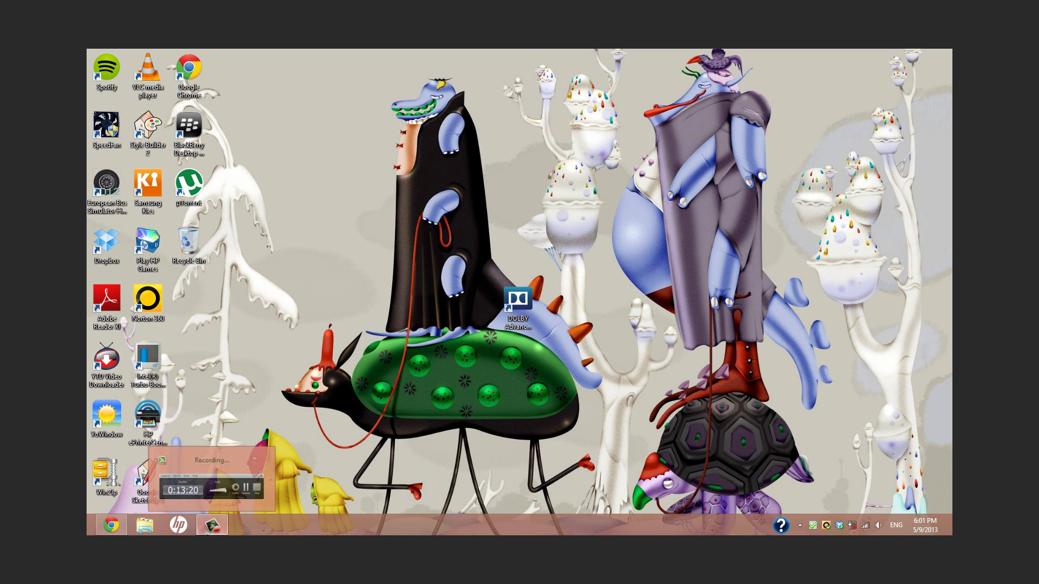
pyautogui.click(212, 525)
pyautogui.click(912, 476)
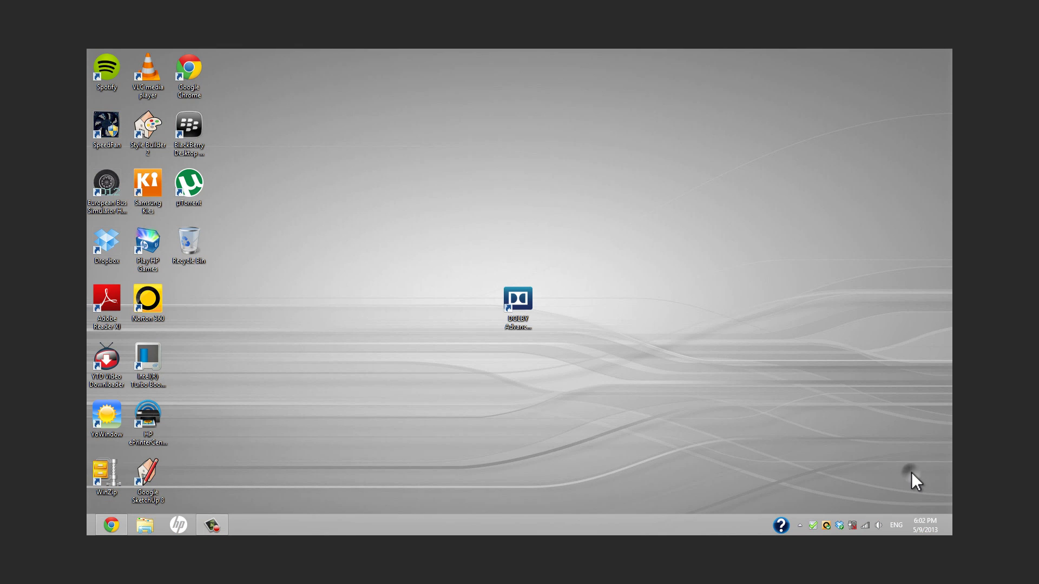